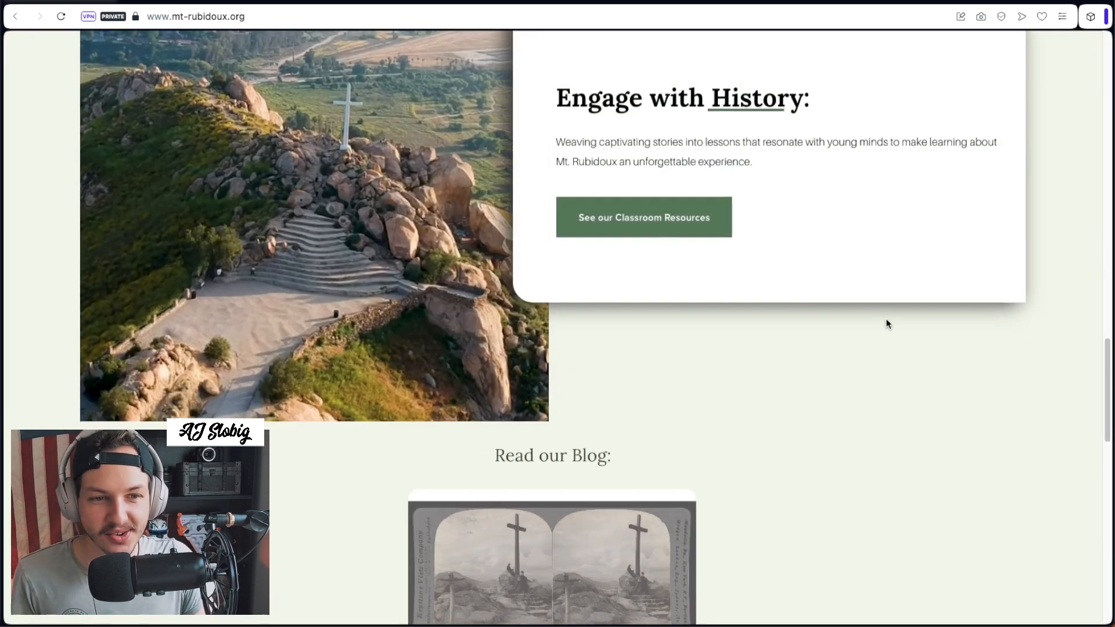
Step: Examine the live site's blog: the home page's blog cards, the "Totally Mount Rubidoux" post and the Learn page's post listings
scroll(866, 421, down, 6)
scroll(772, 178, up, 1)
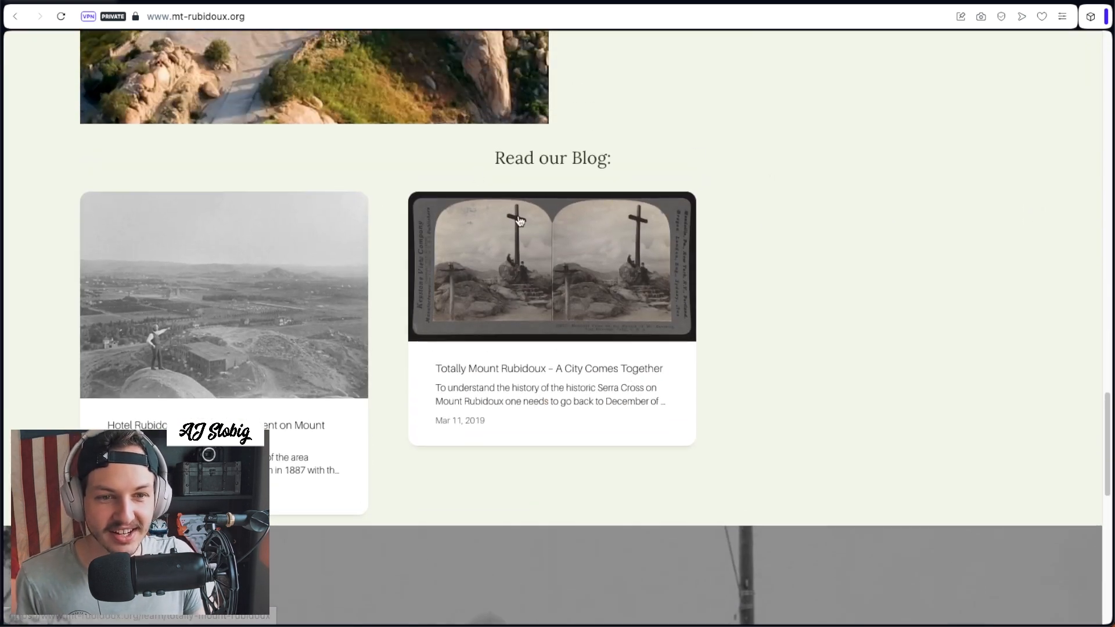
click(534, 299)
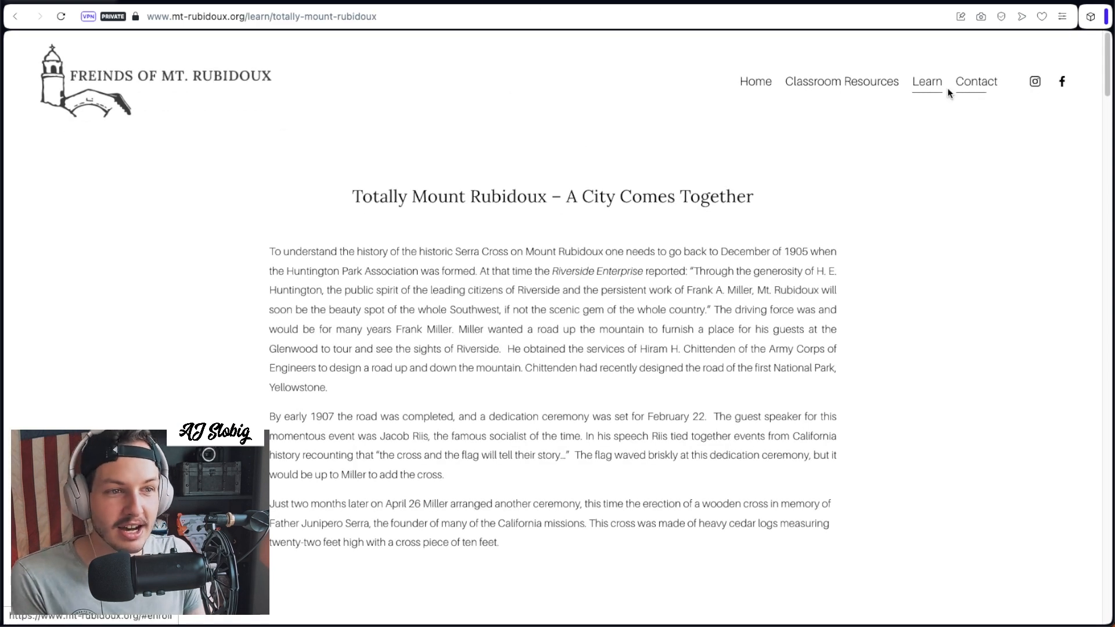
click(923, 83)
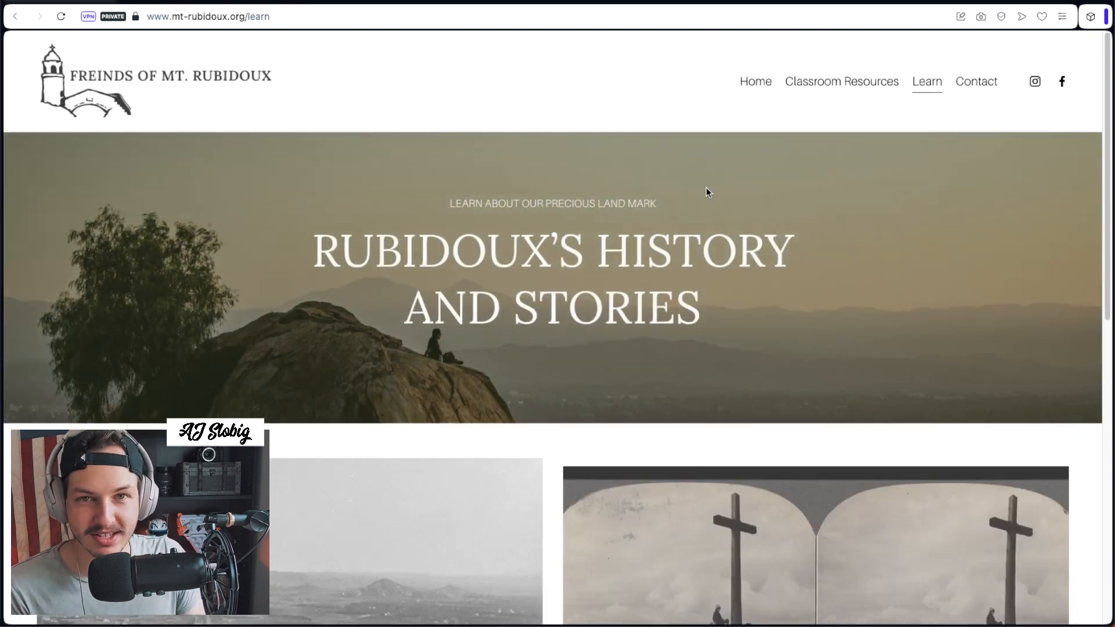
scroll(537, 412, down, 8)
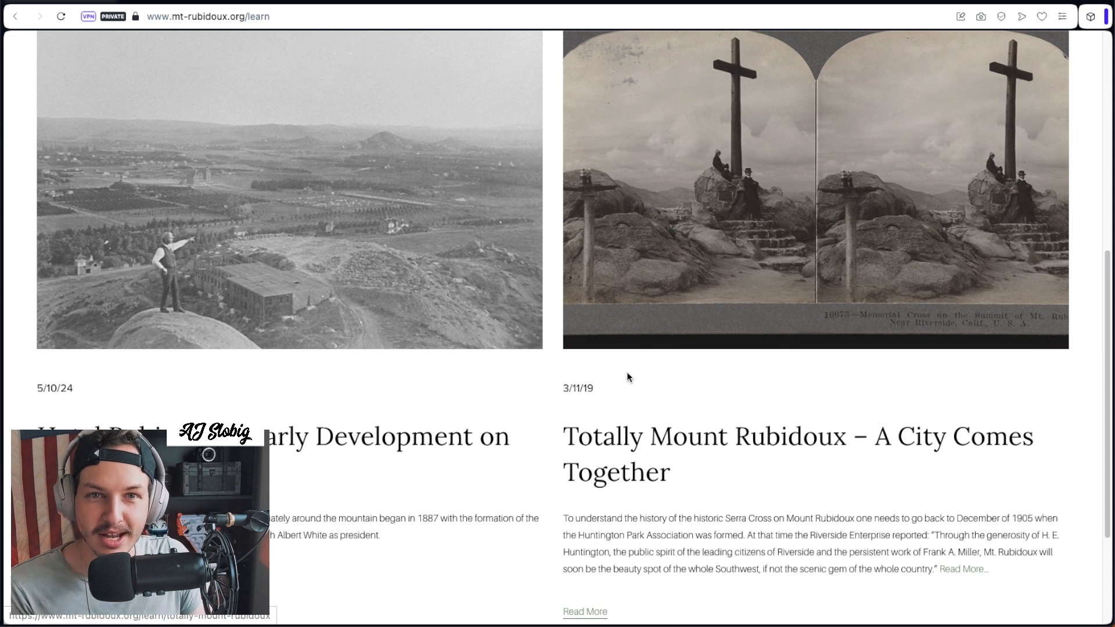
scroll(553, 422, down, 1)
scroll(551, 429, down, 3)
scroll(550, 419, up, 10)
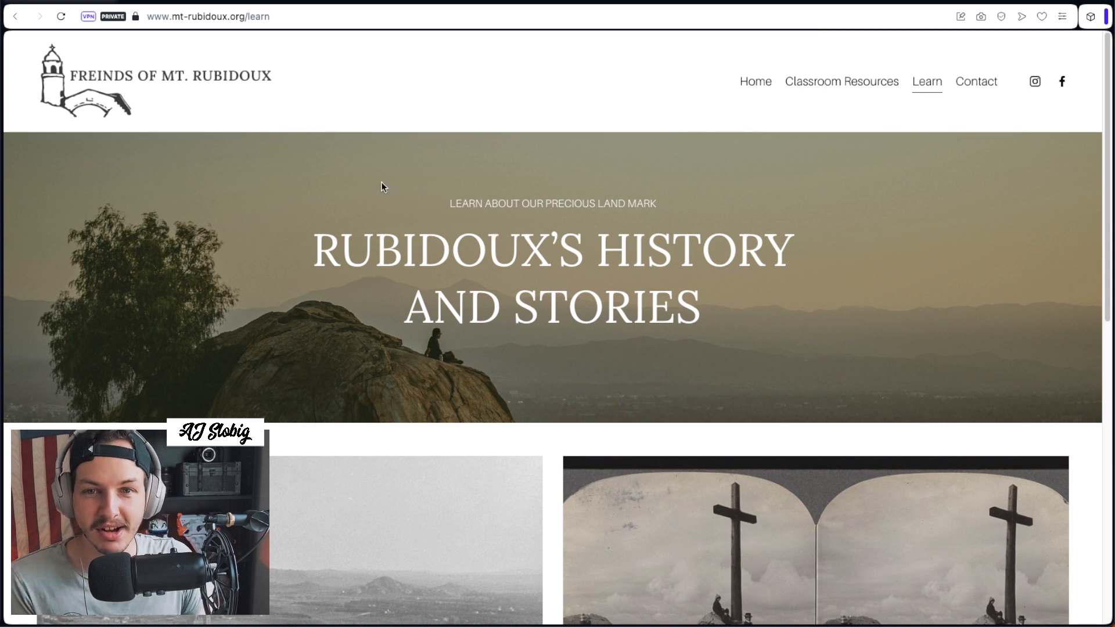
click(310, 18)
drag(273, 13, 230, 16)
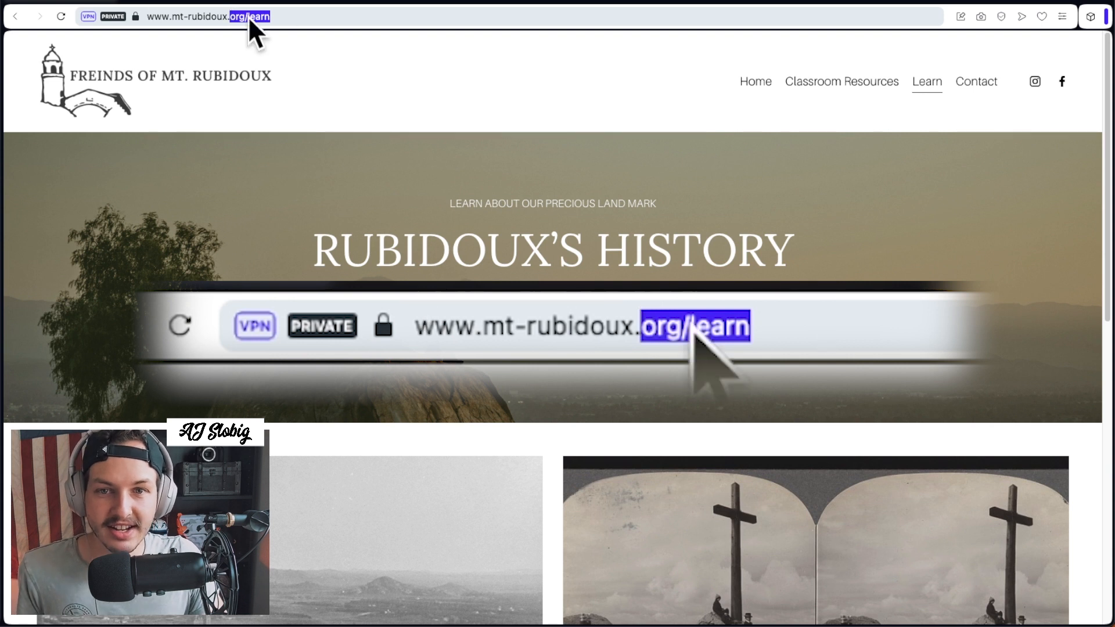
drag(227, 16, 270, 19)
text(.sq)
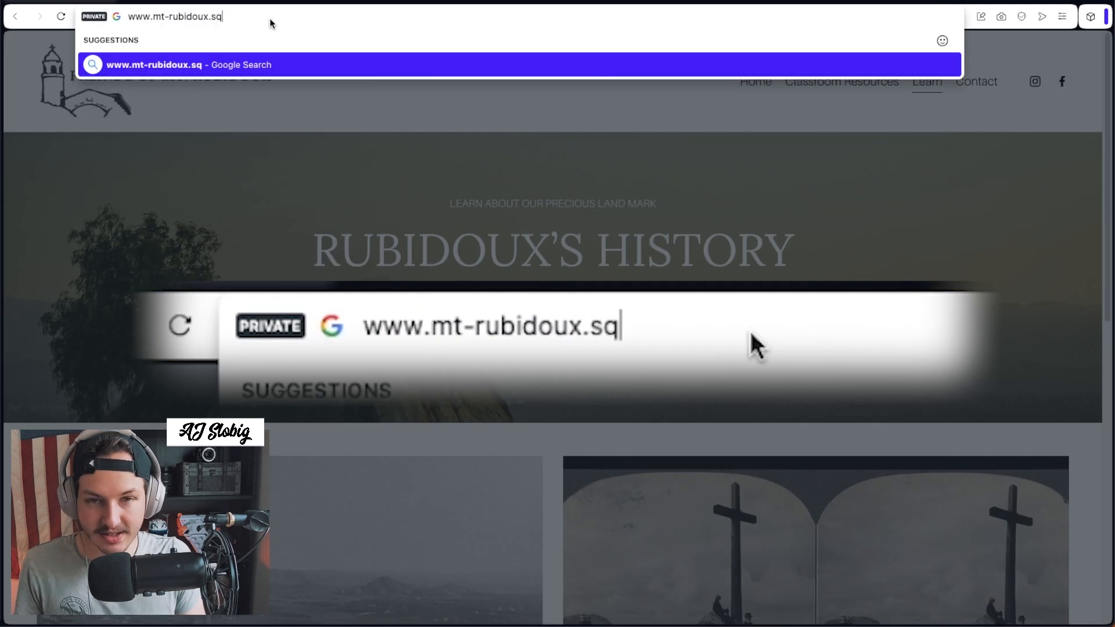
text(uarespace.)
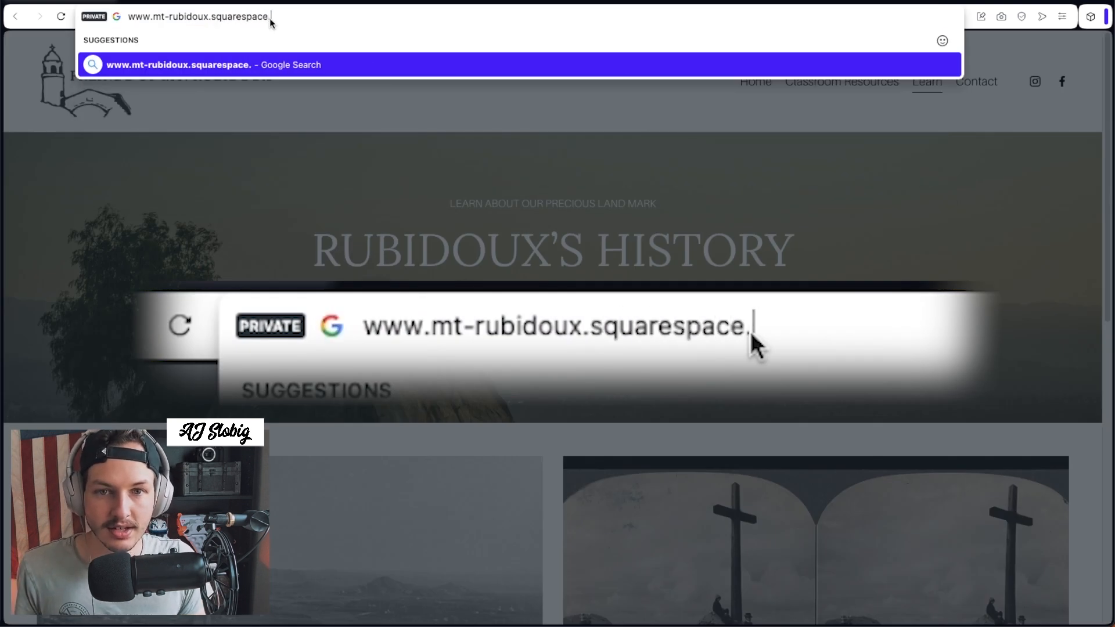
text(com/config)
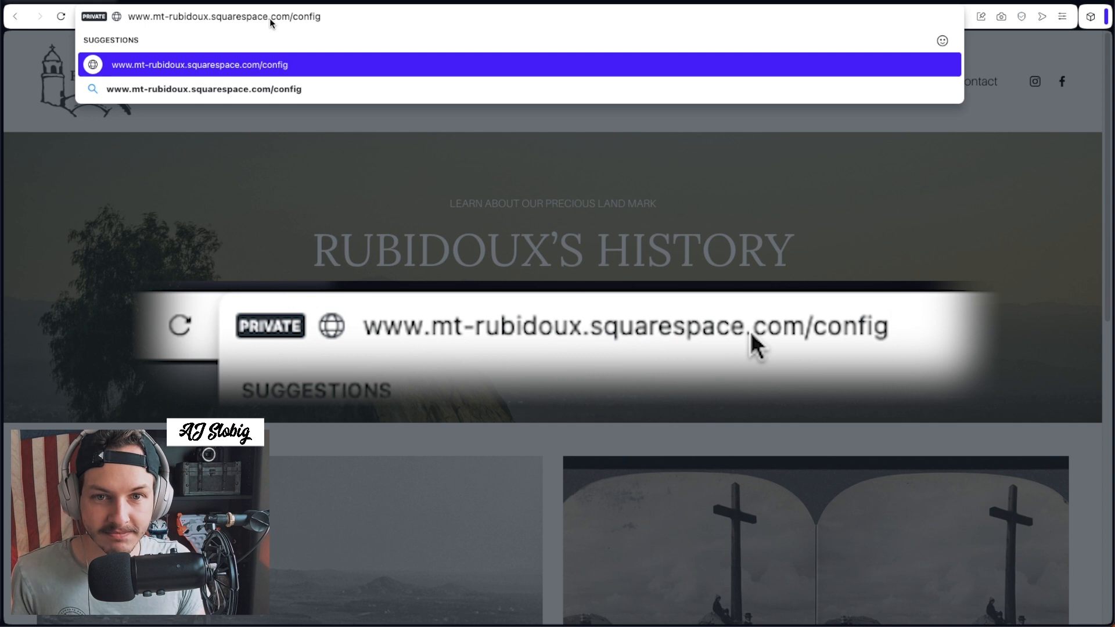
key(Return)
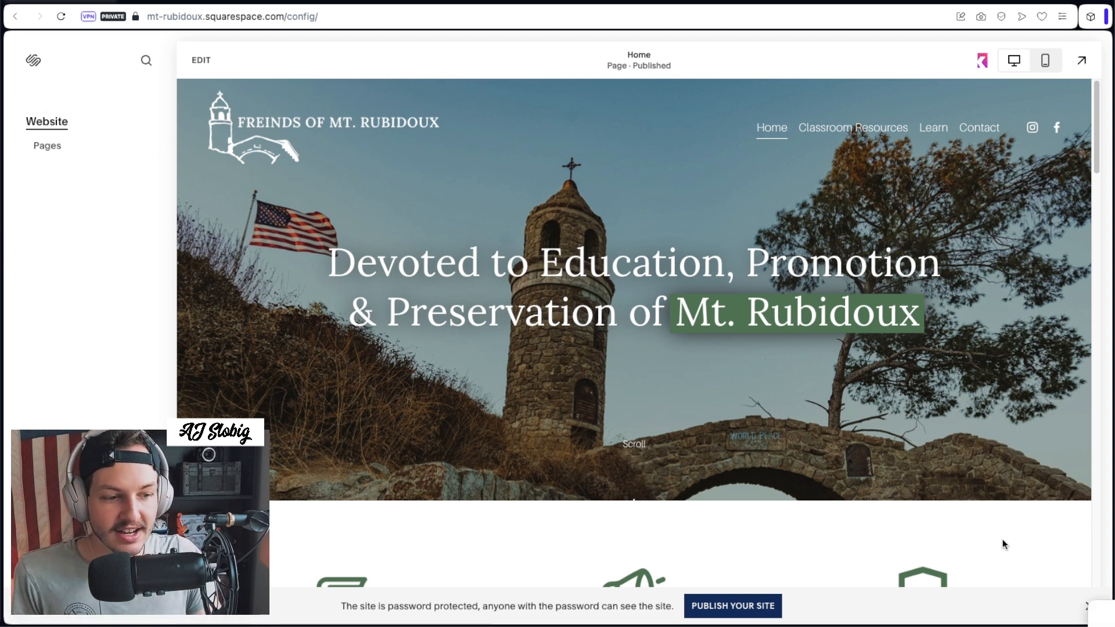
Step: Open the Learn blog's content list among the site's pages and look over the blog overview preview
click(42, 152)
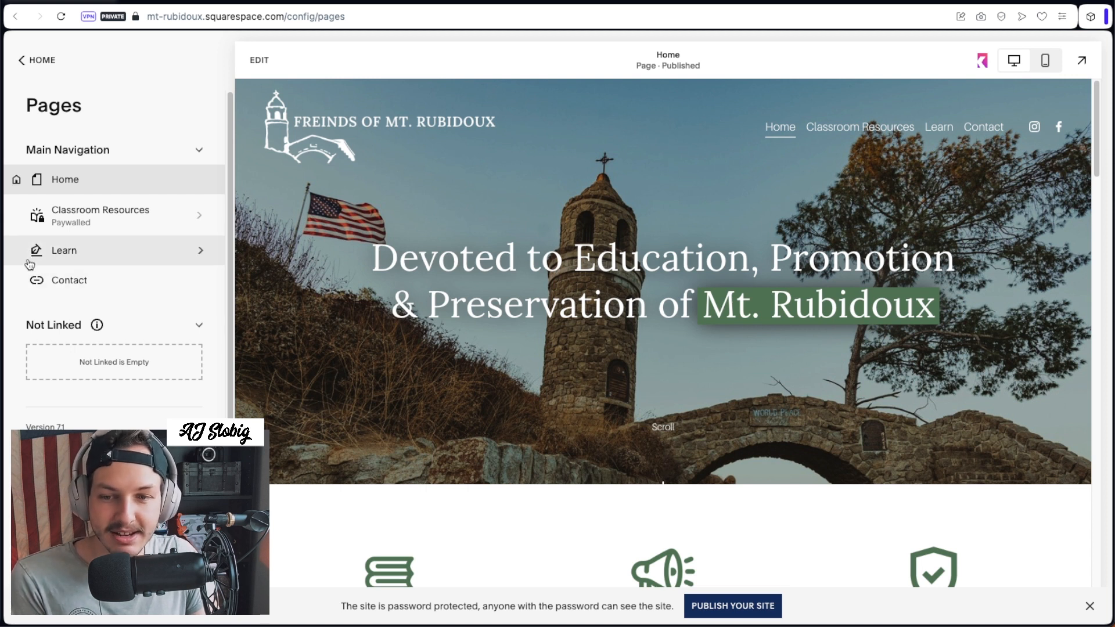
click(201, 253)
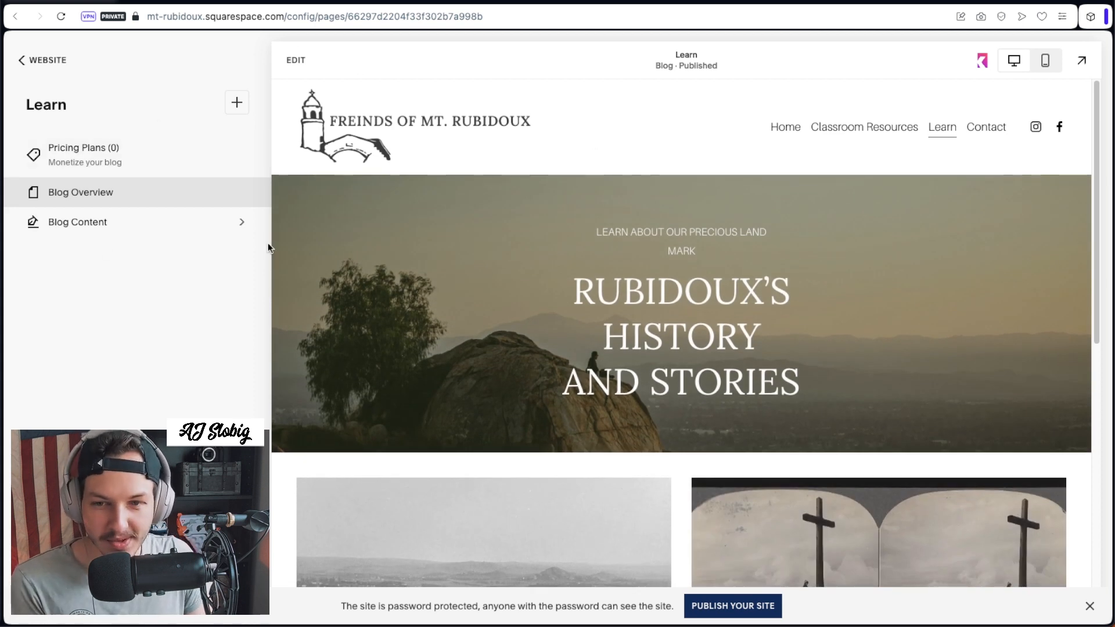
click(117, 229)
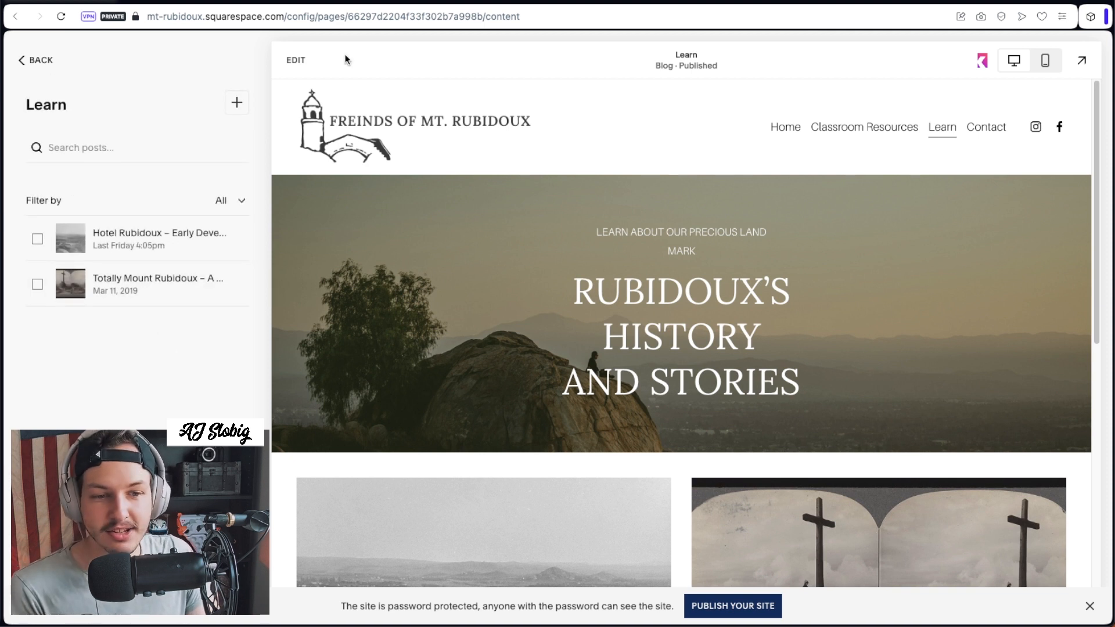
scroll(727, 446, down, 9)
scroll(727, 446, up, 10)
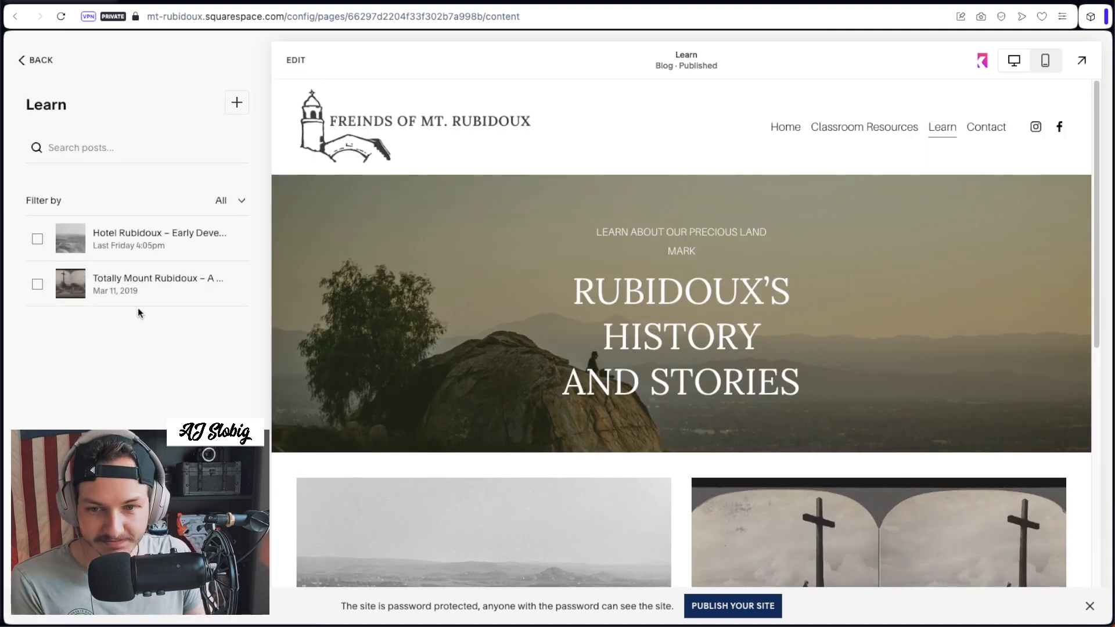
Step: Create a new post in the Learn blog and title it "Title"
click(236, 103)
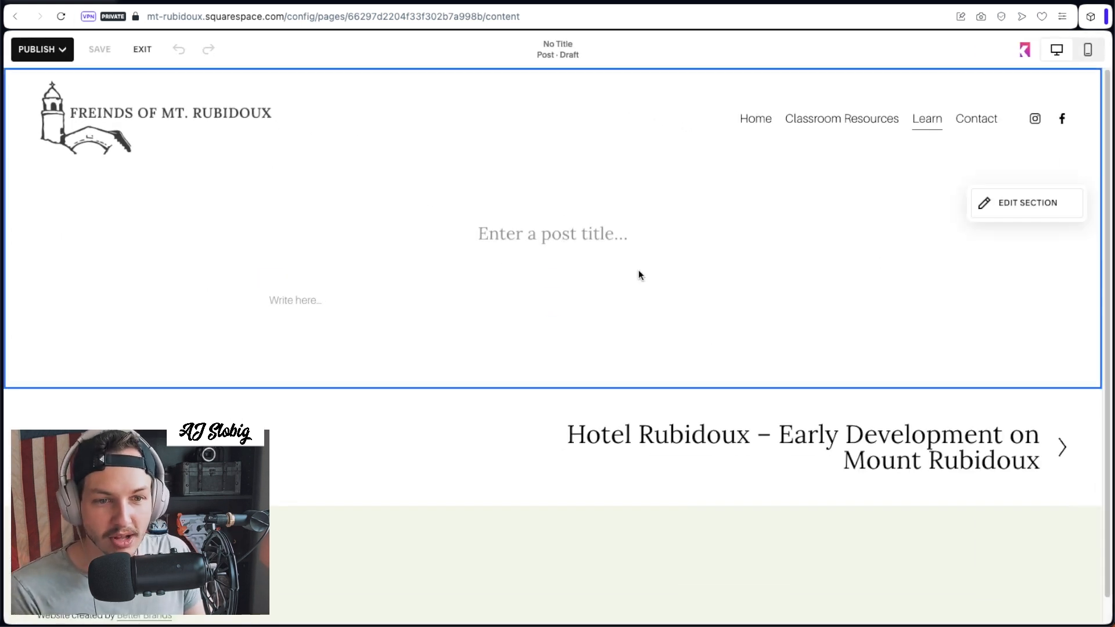
click(604, 231)
text(Title)
key(BackSpace)
key(BackSpace)
key(BackSpace)
key(BackSpace)
text(itl)
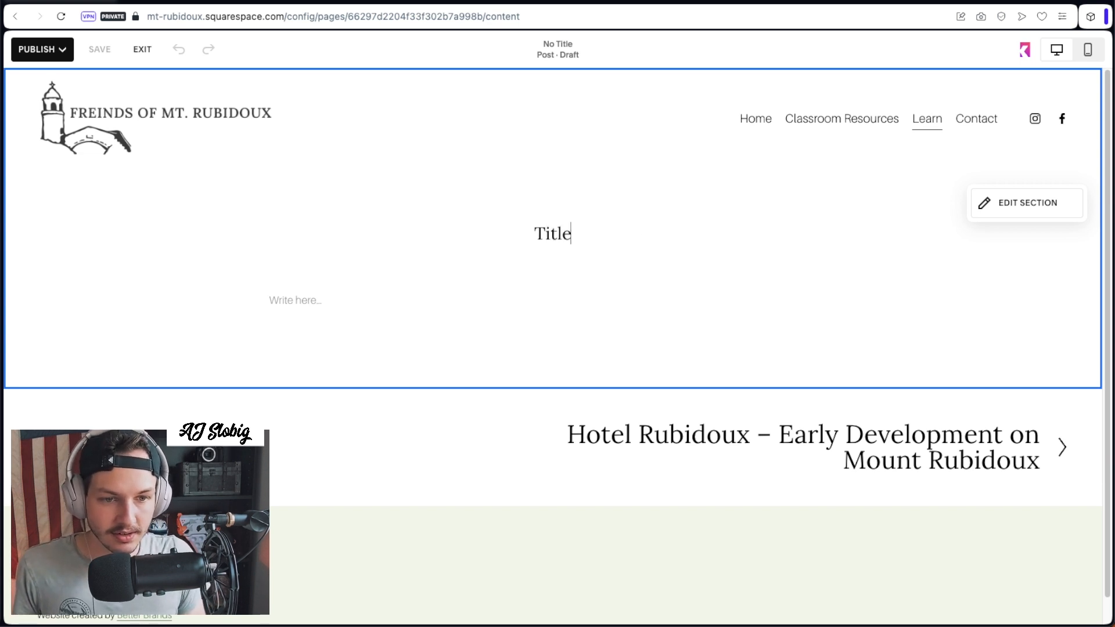
text(e)
click(195, 262)
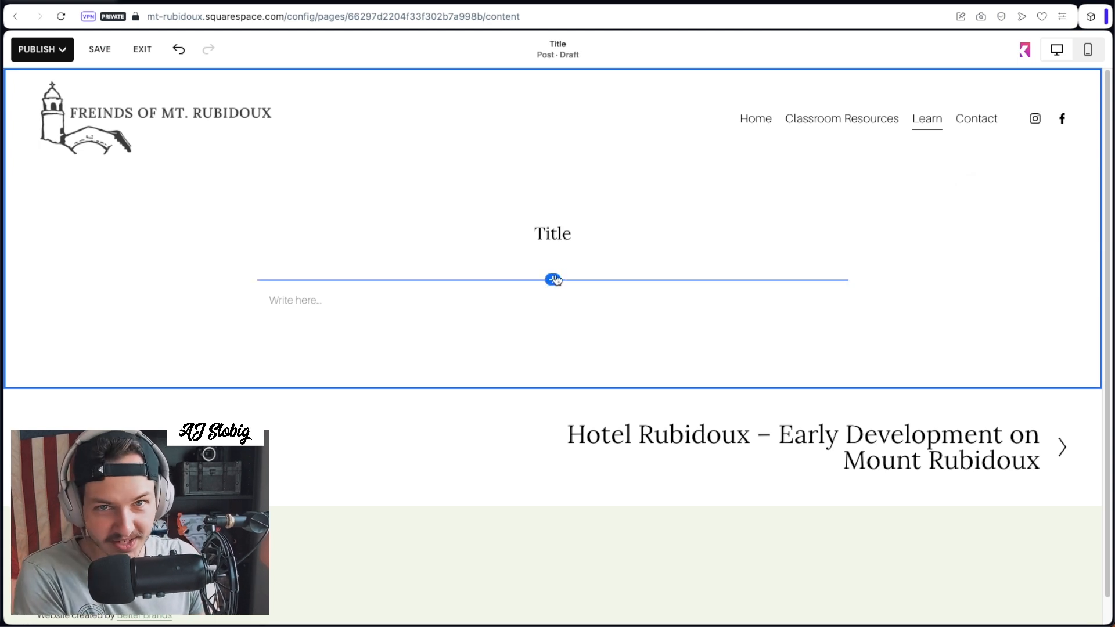
Step: Write "Hello, this is a blog post" in the post's body text block
click(372, 297)
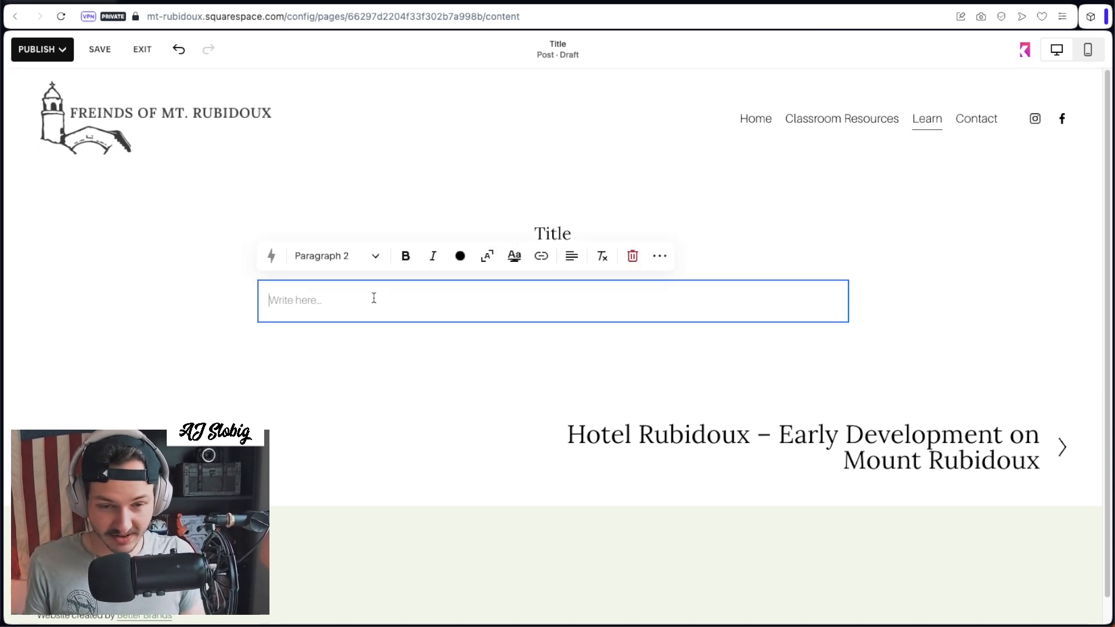
text(Hello, this is a blog post)
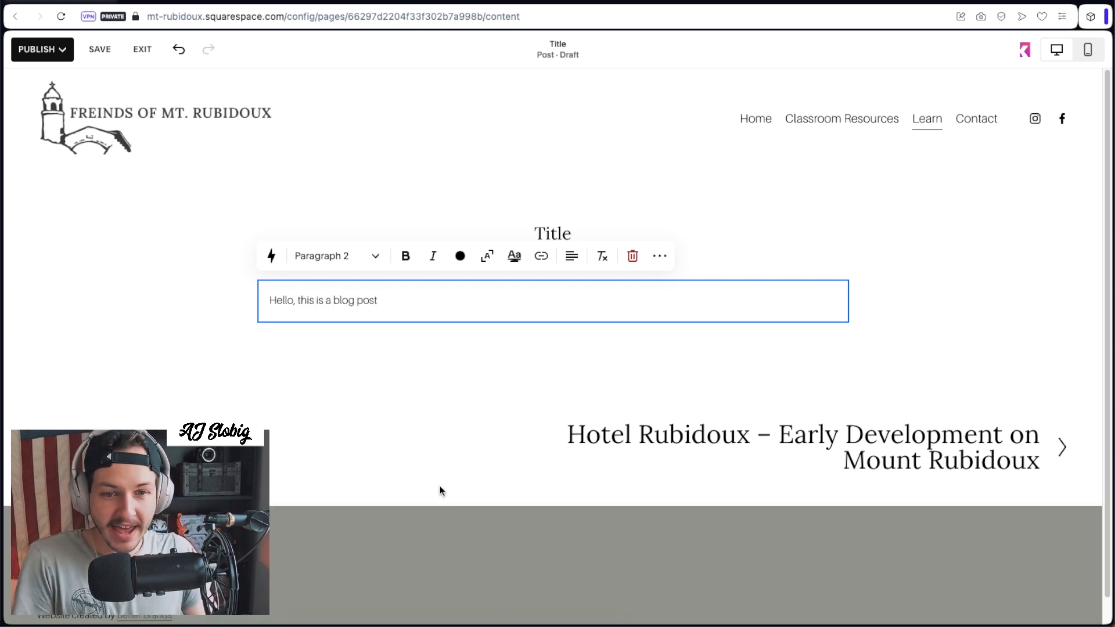
click(442, 485)
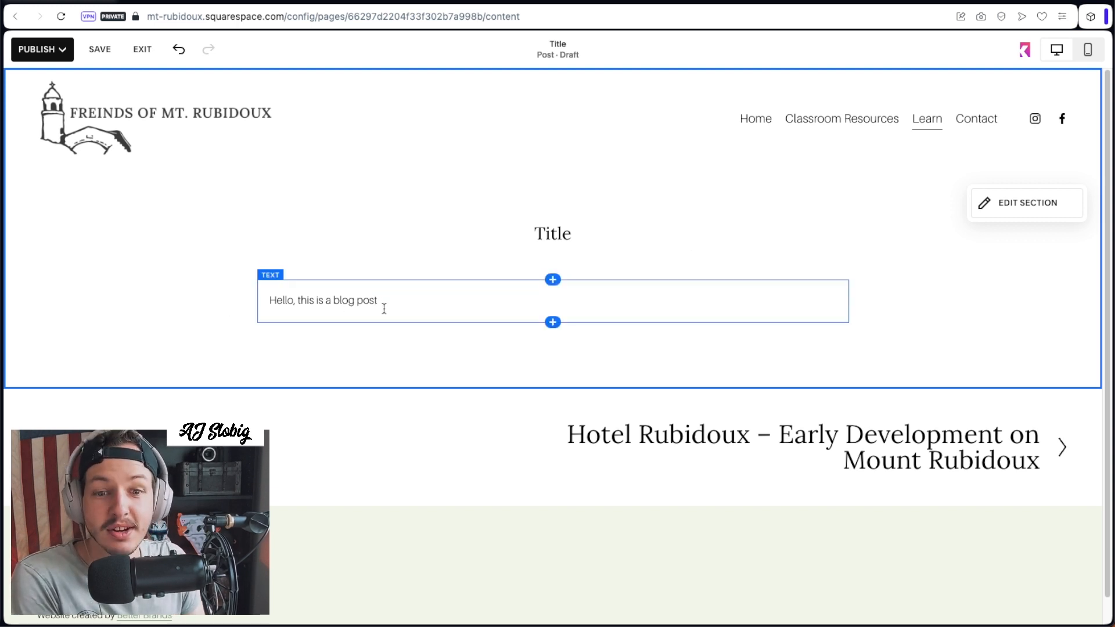
Step: Insert an empty image block between the post title and the body text
click(553, 281)
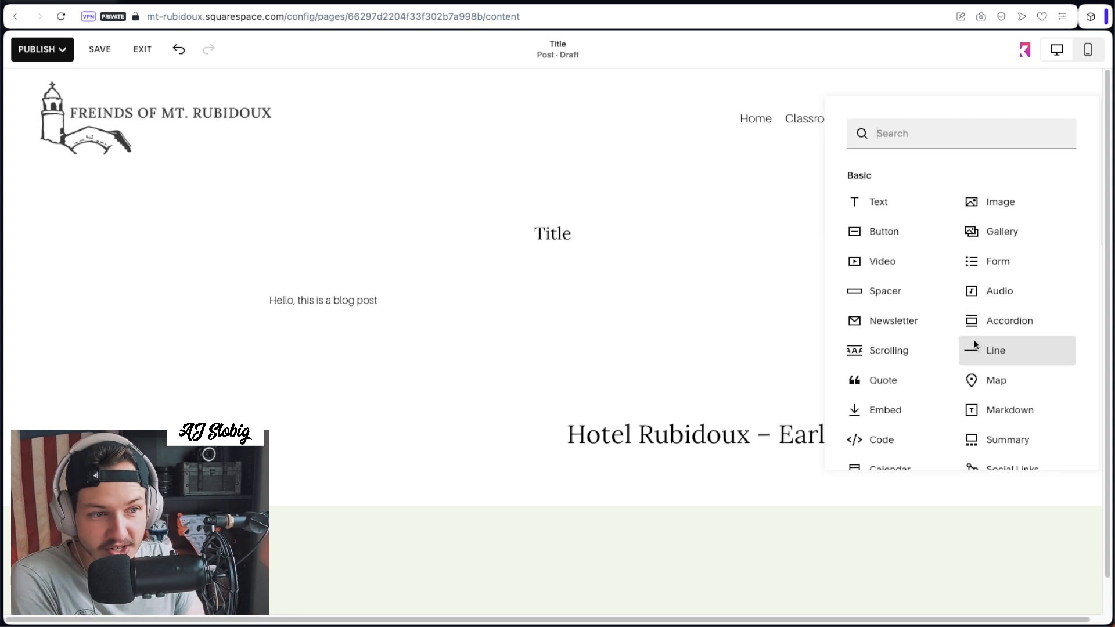
scroll(994, 379, down, 6)
scroll(995, 378, up, 6)
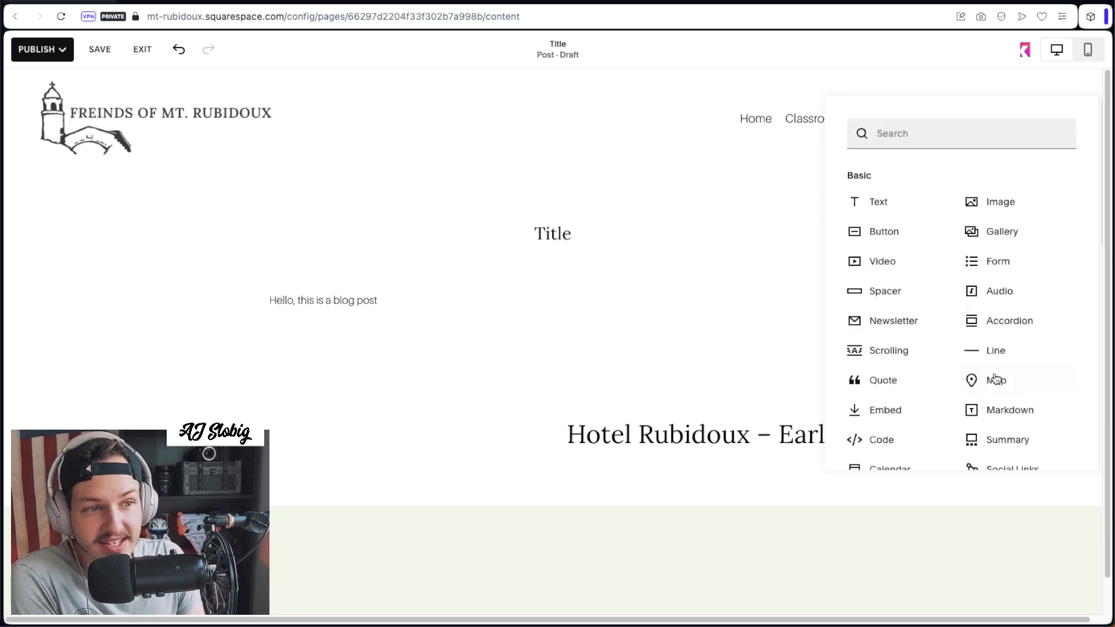
click(991, 201)
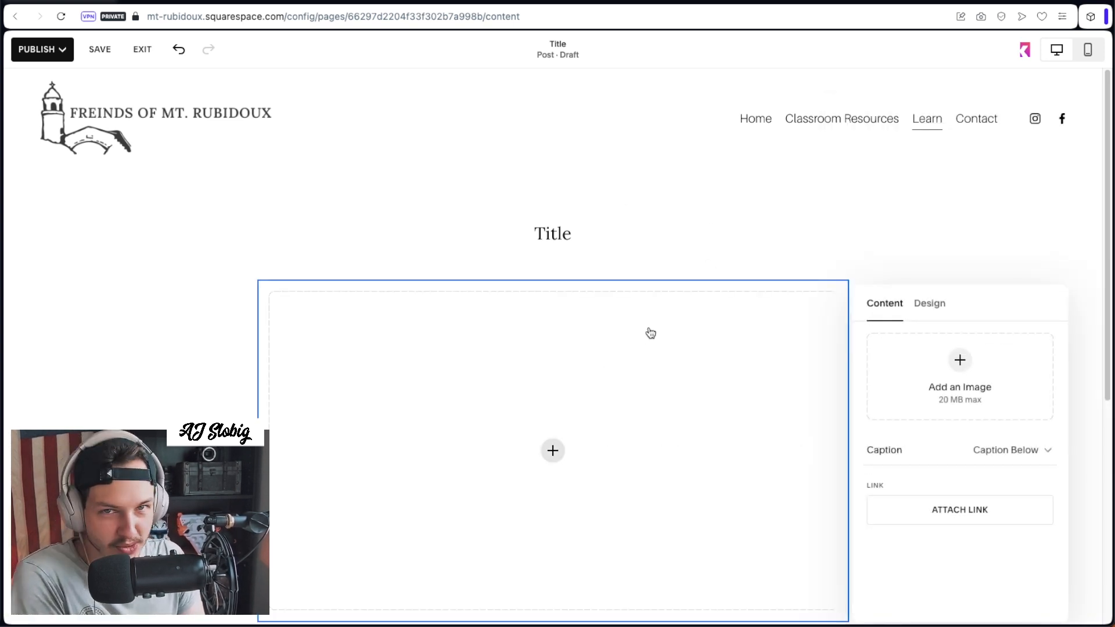
click(207, 351)
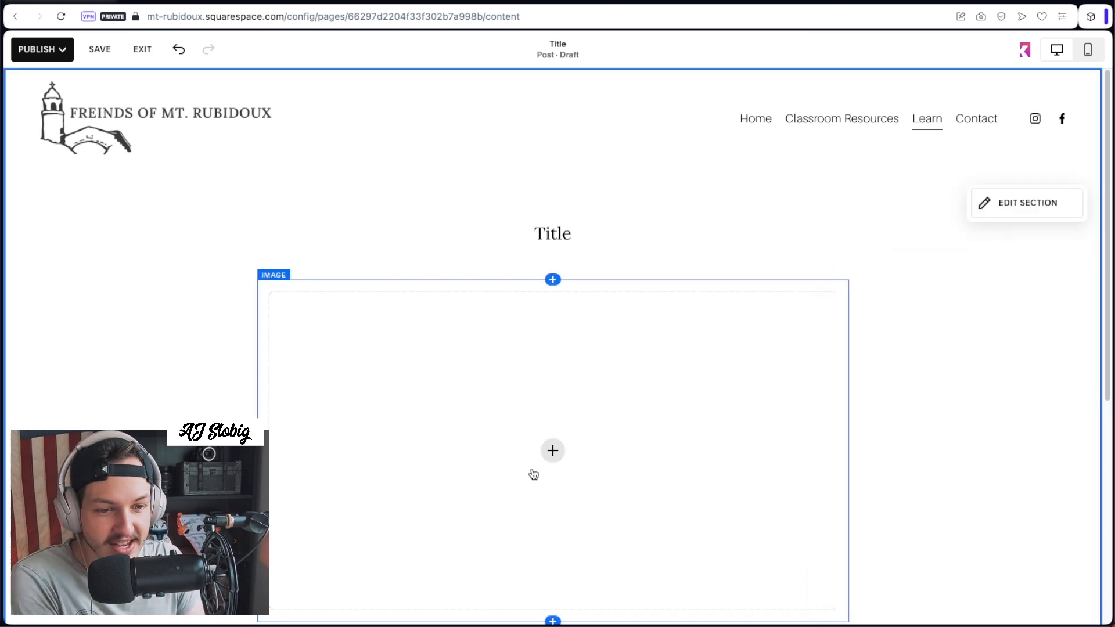
Step: Upload B&Wportrait-2022.png from the Pictures folder into the image block and check its placement above the body text
click(553, 451)
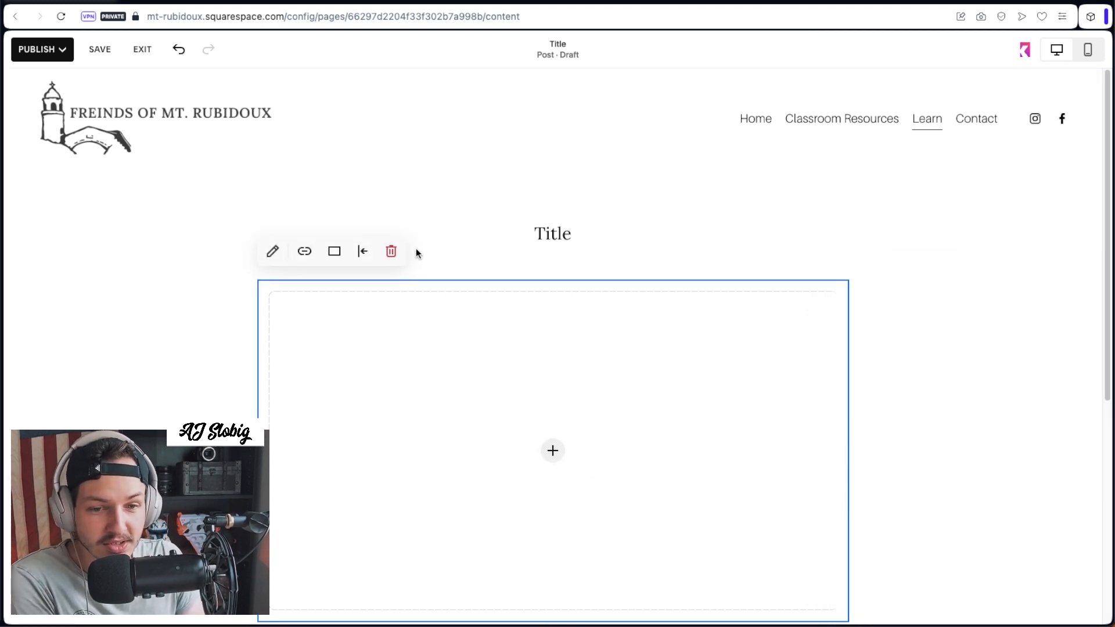
click(554, 452)
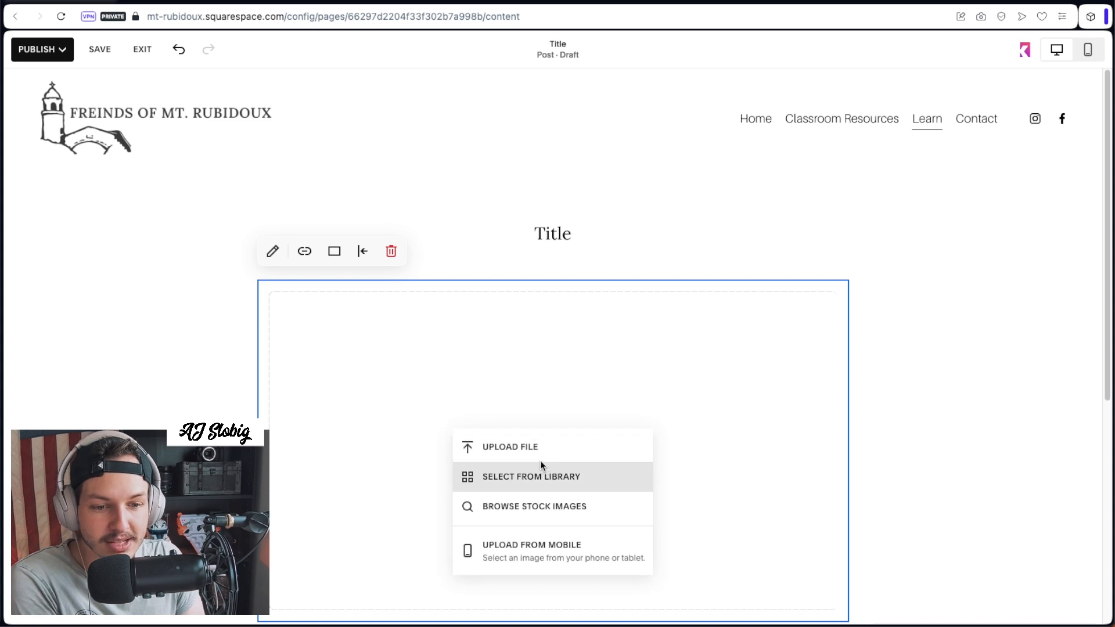
click(494, 441)
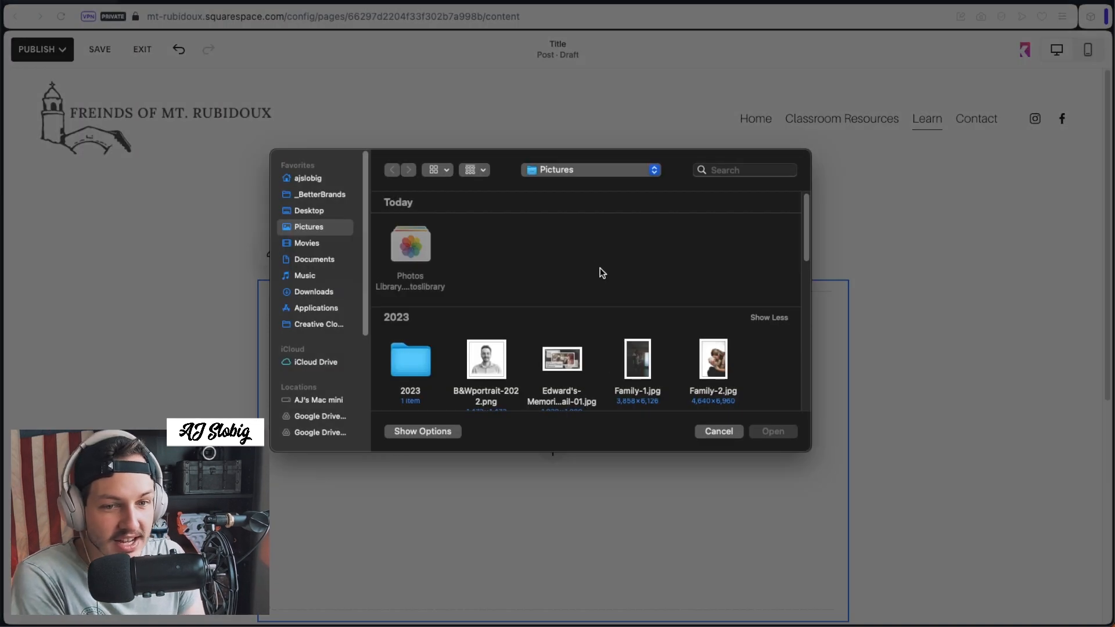
scroll(600, 267, down, 5)
scroll(527, 327, up, 5)
click(488, 358)
click(793, 433)
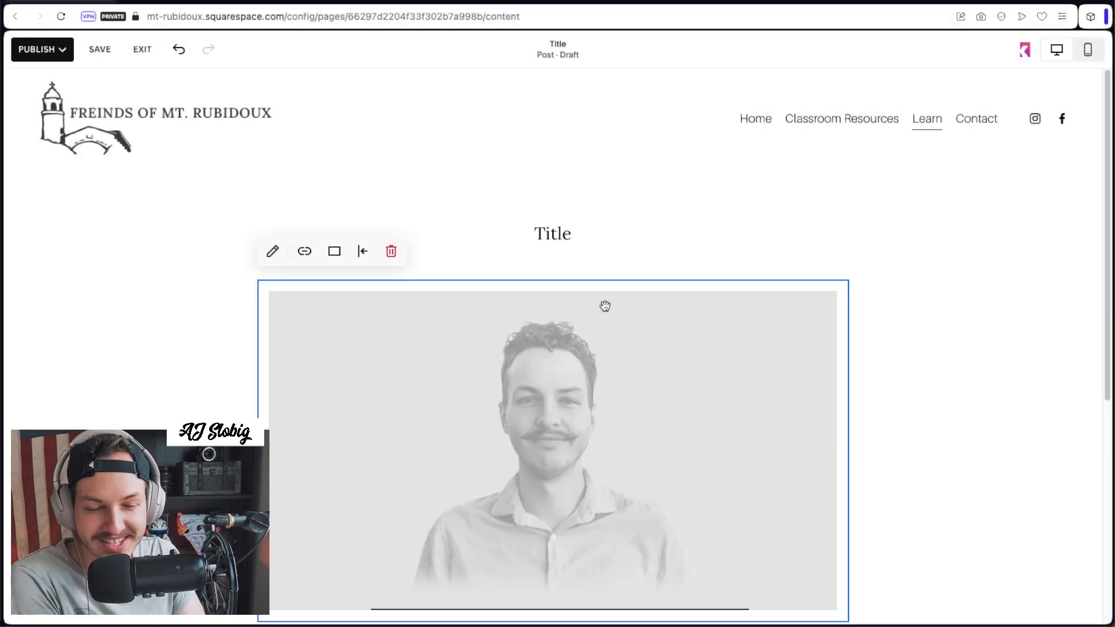
scroll(622, 423, down, 2)
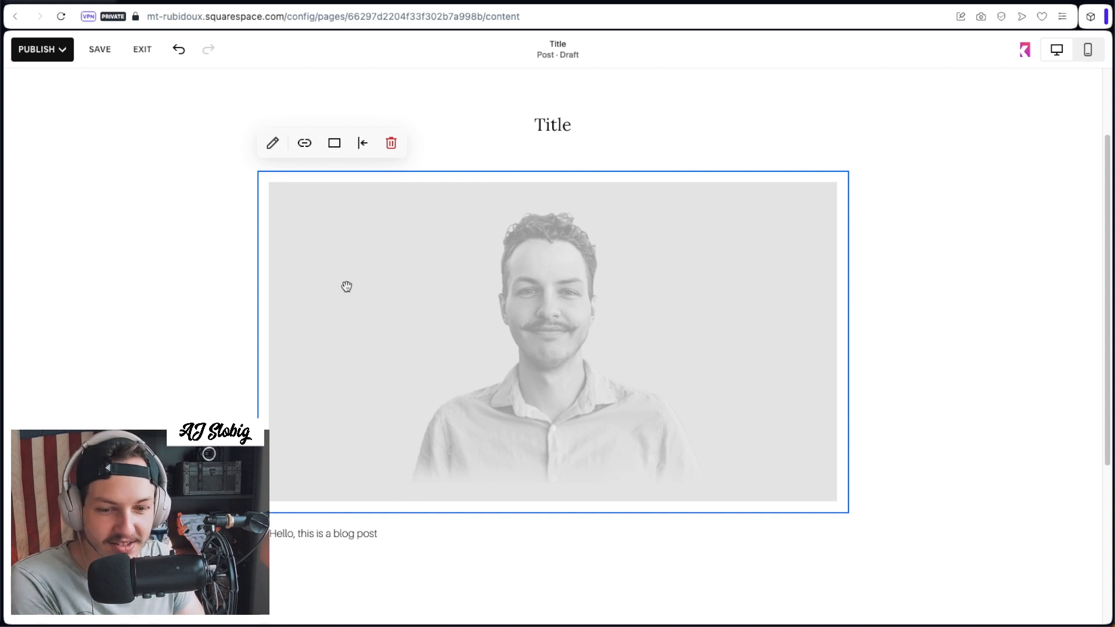
click(304, 526)
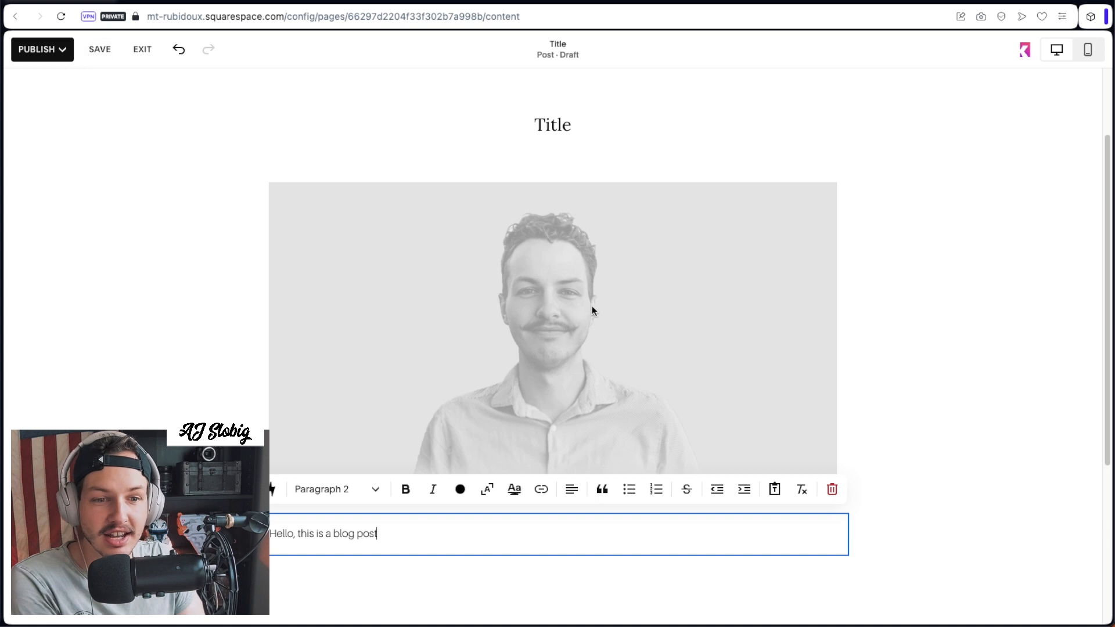
click(935, 218)
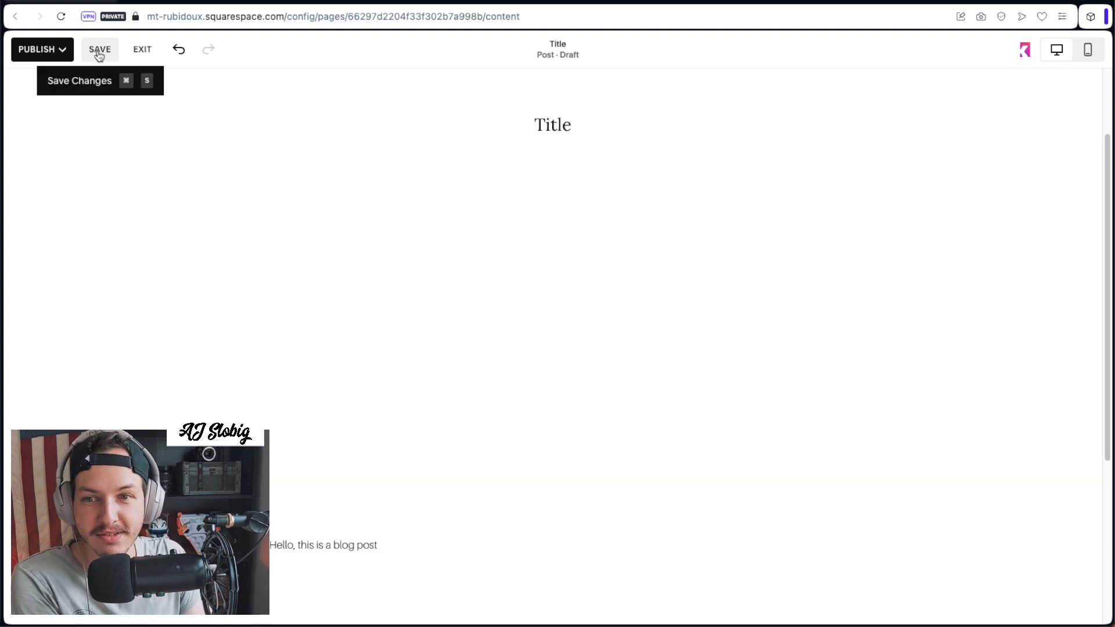
Step: Save the post as a draft, view the publishing options, and exit the post editor
click(99, 50)
click(72, 56)
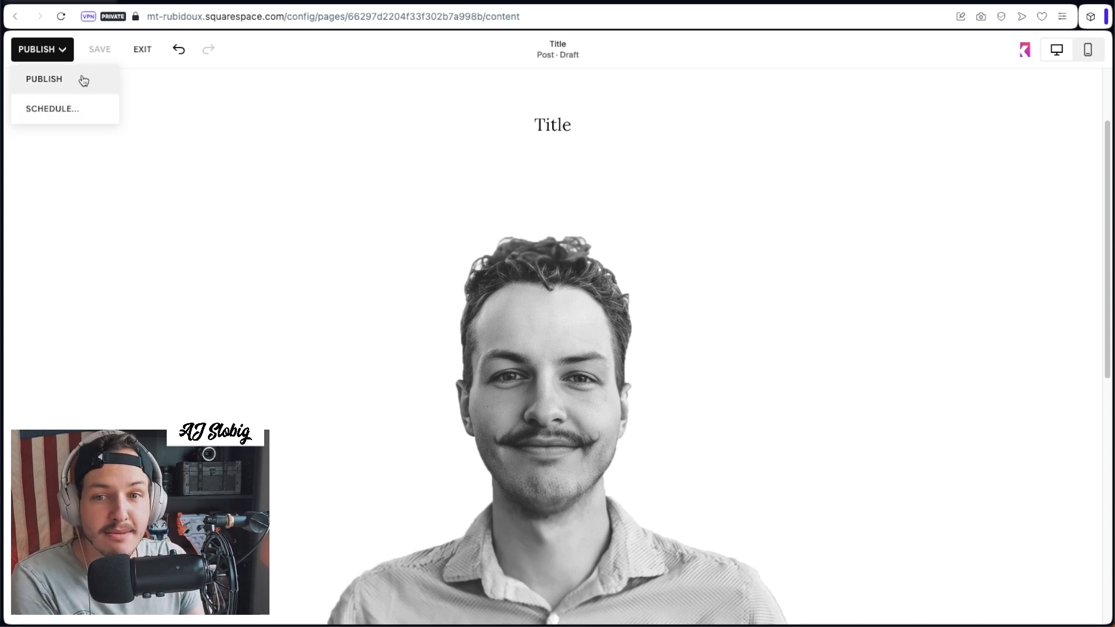
click(144, 49)
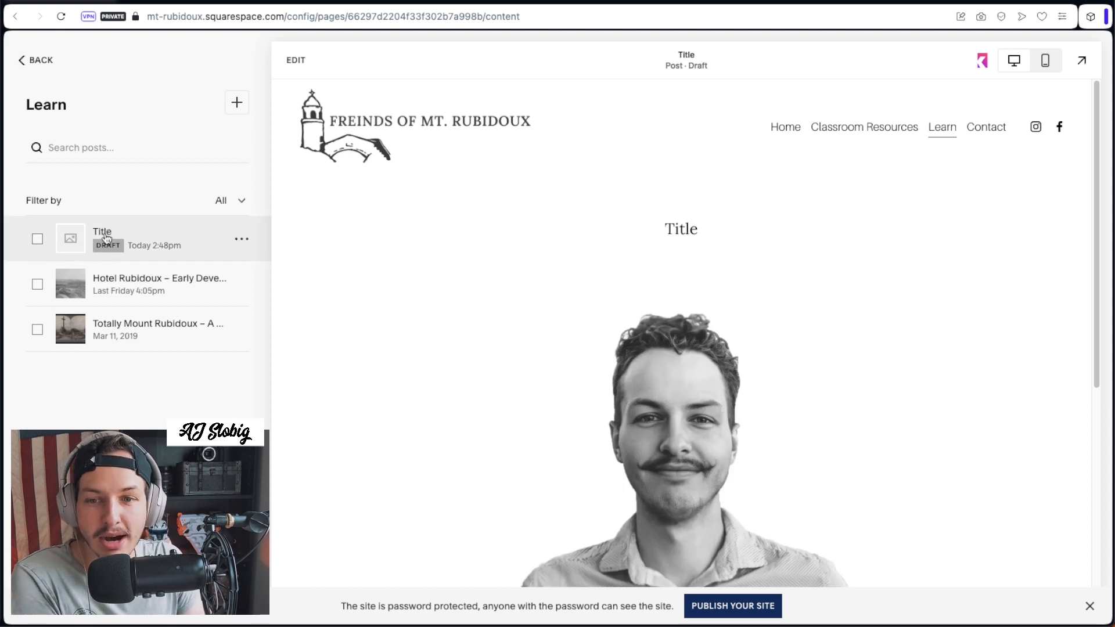
drag(712, 228, 639, 229)
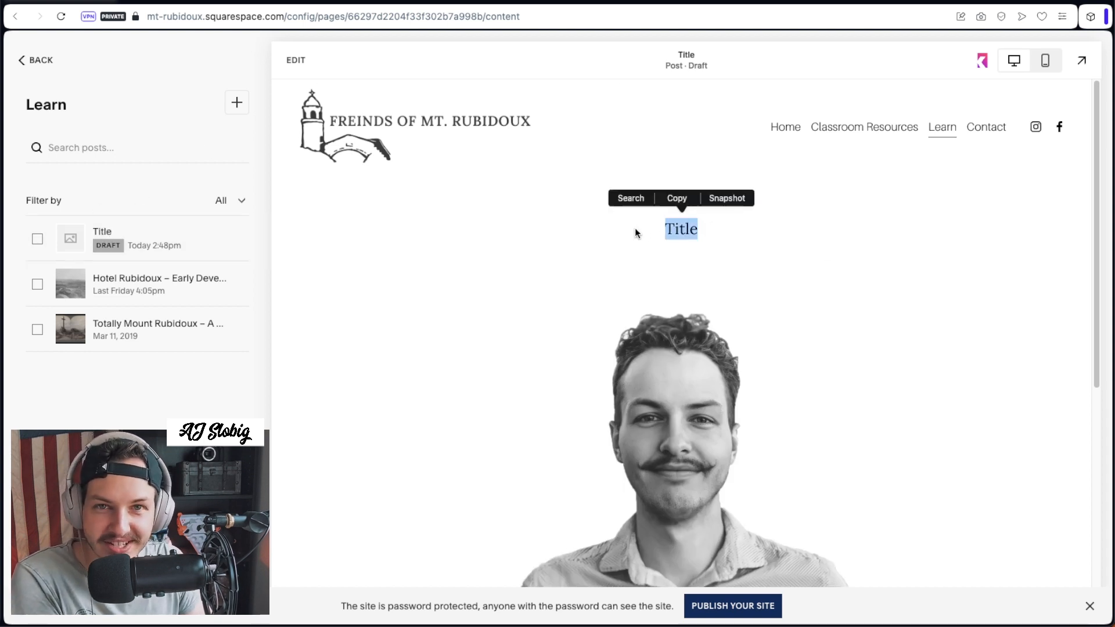
click(168, 300)
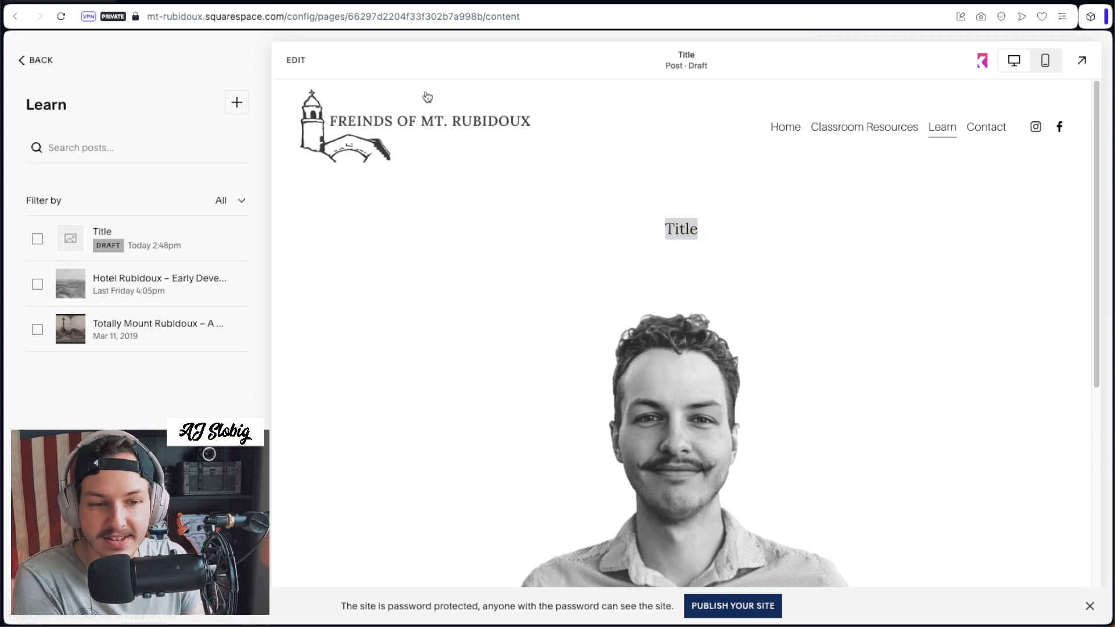
Step: Open the settings of the draft post "Title" and upload B&Wportrait-2022.png from the Pictures folder as its featured image
click(243, 239)
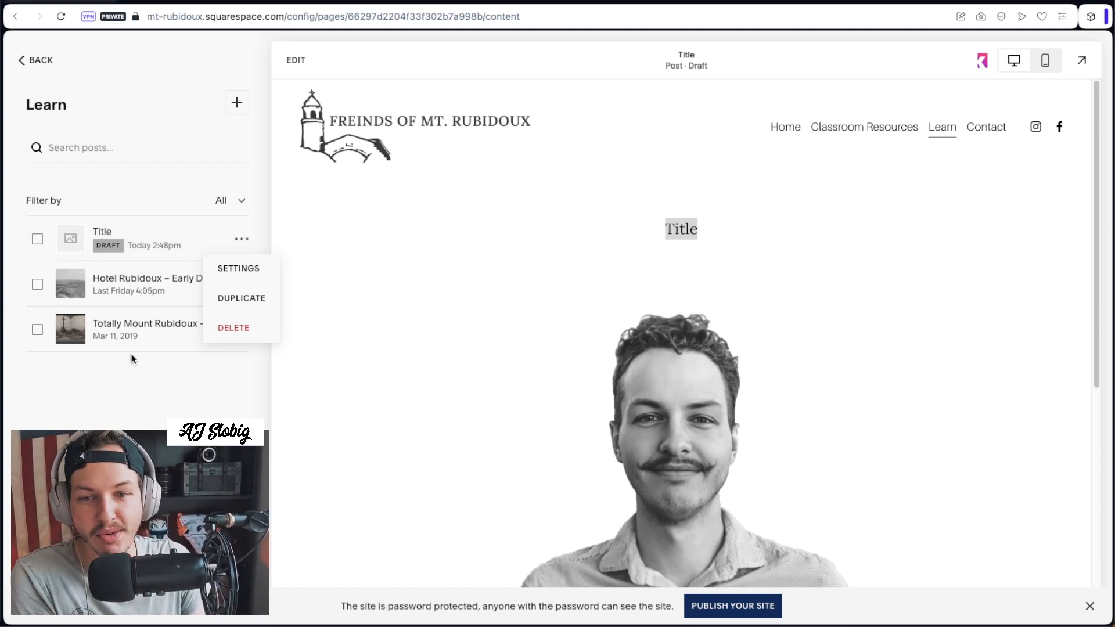
click(247, 274)
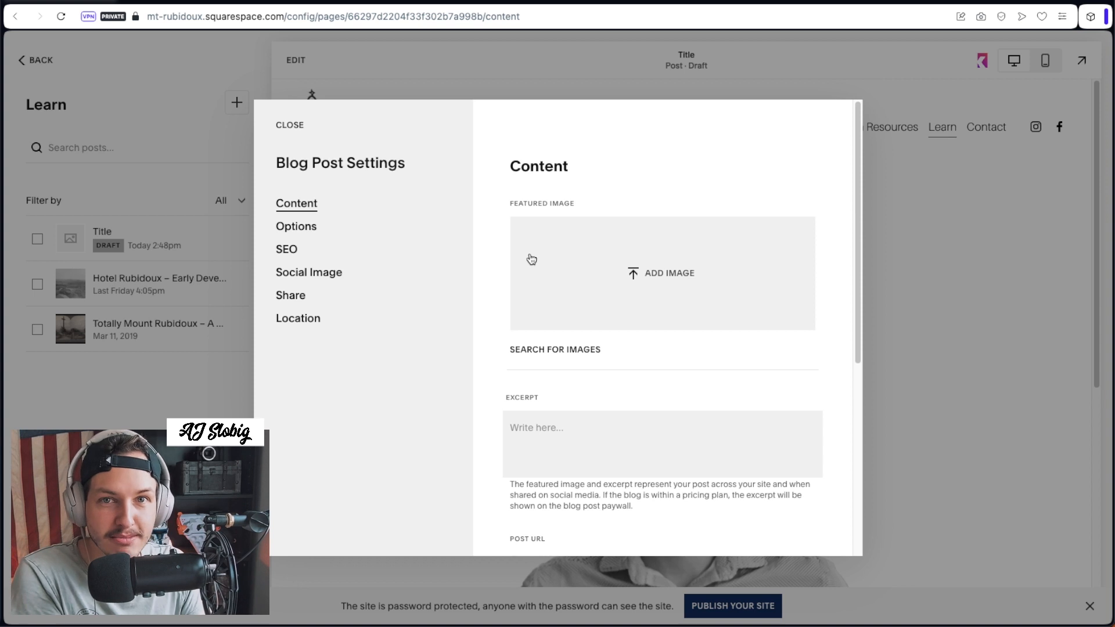
scroll(653, 277, down, 2)
scroll(688, 238, up, 2)
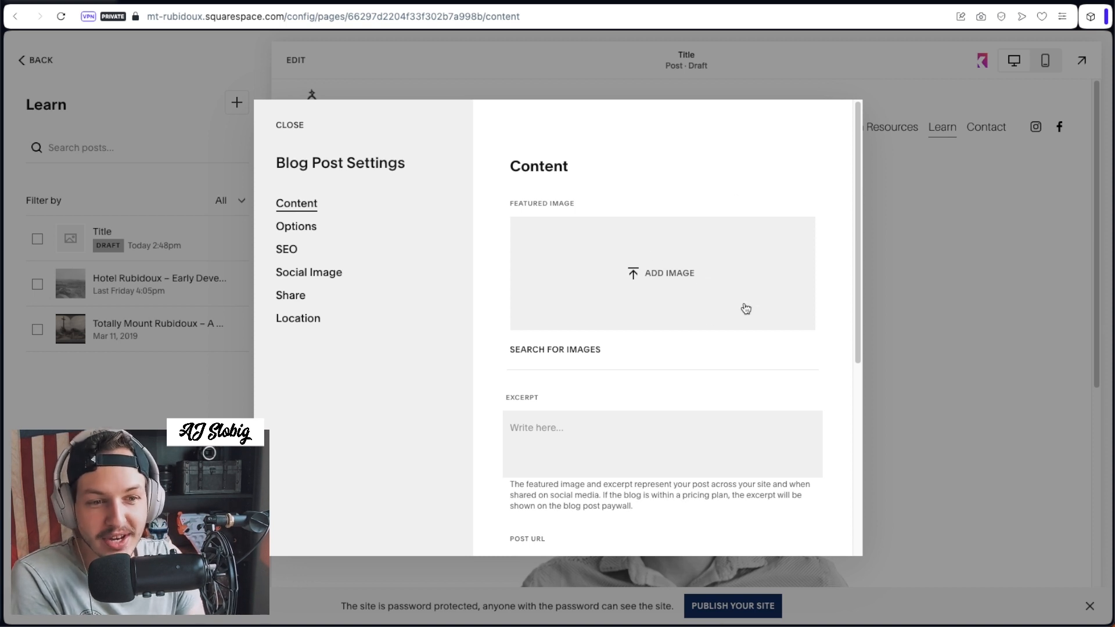
click(661, 287)
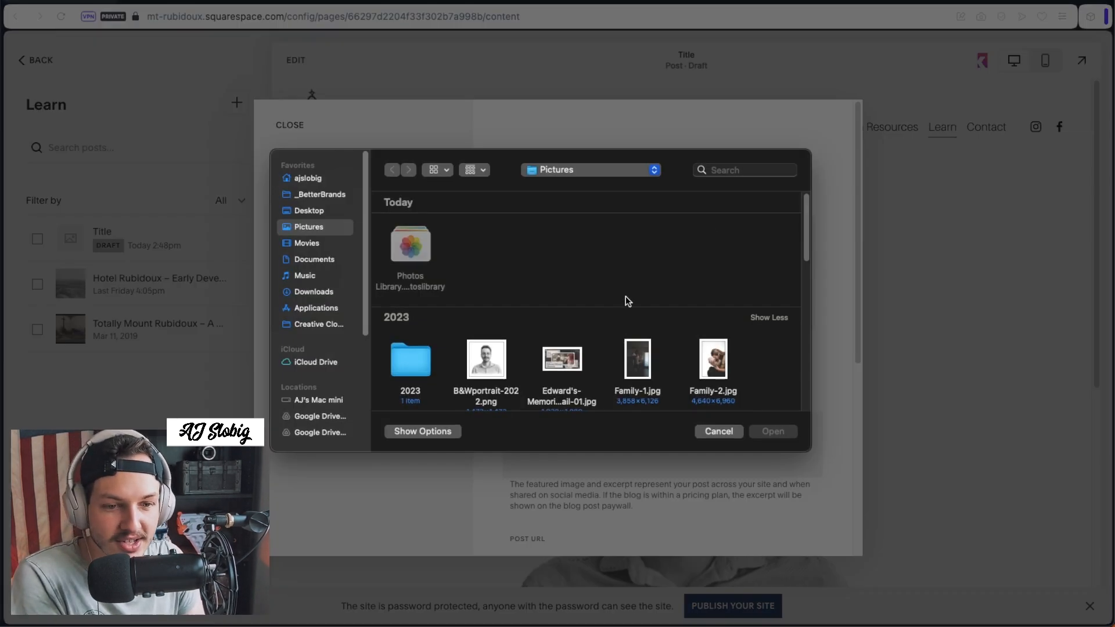
click(504, 360)
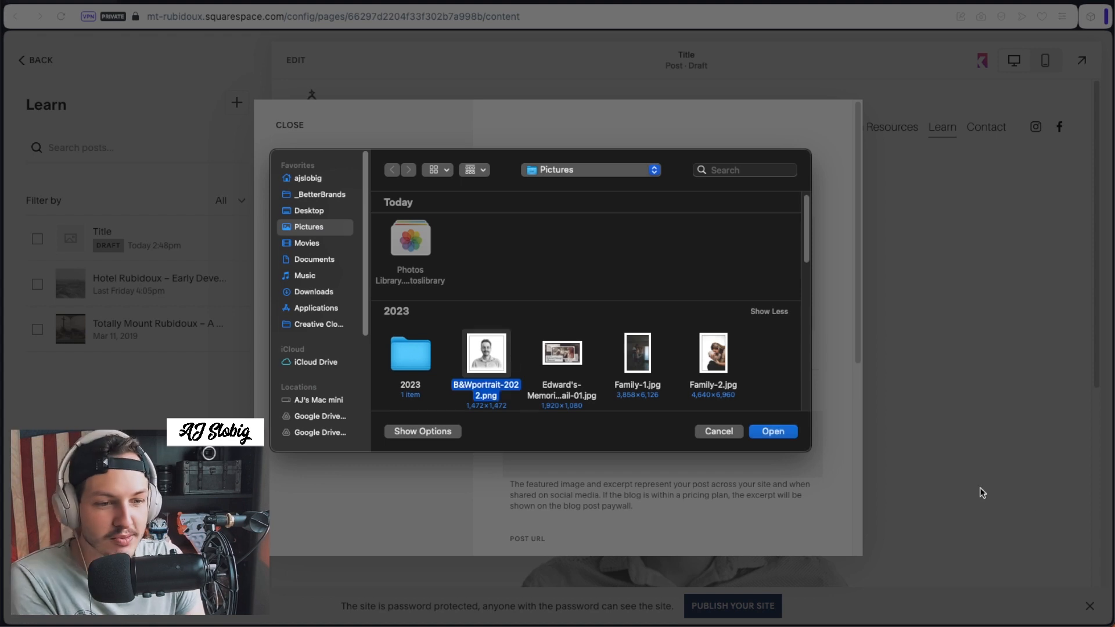
click(790, 433)
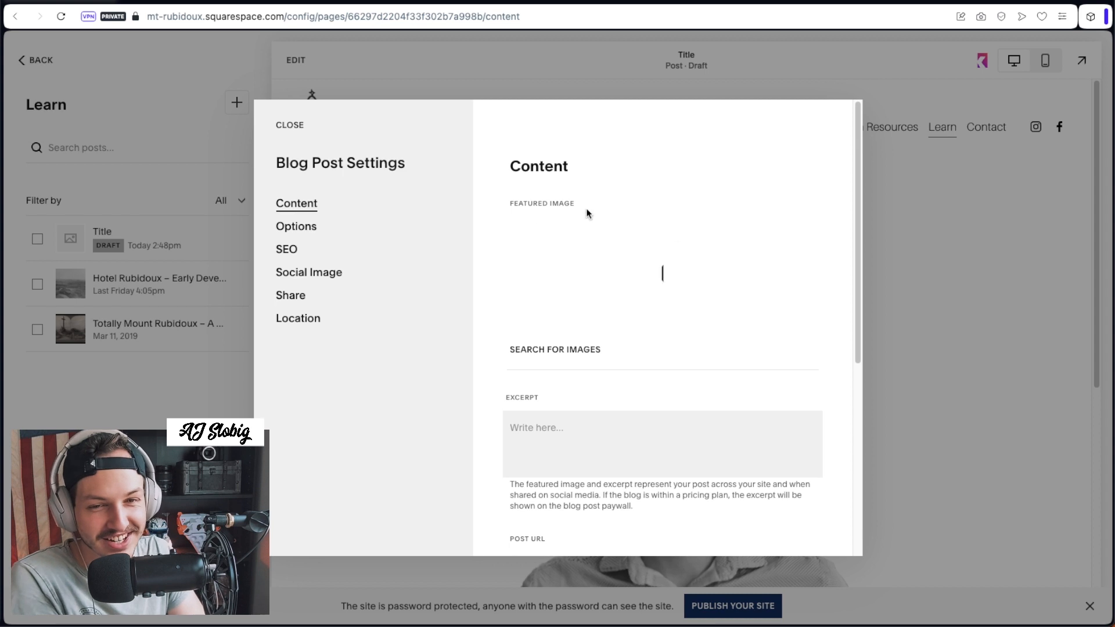
Step: Enter "This is a blog post." as the post's excerpt
scroll(689, 326, down, 1)
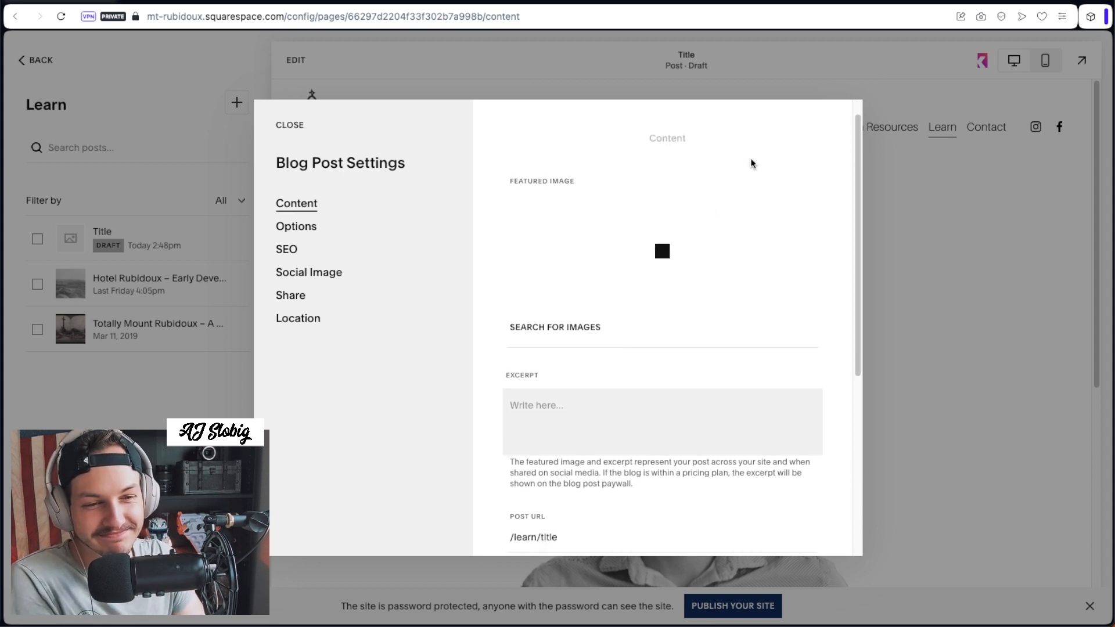
scroll(659, 232, down, 1)
click(592, 383)
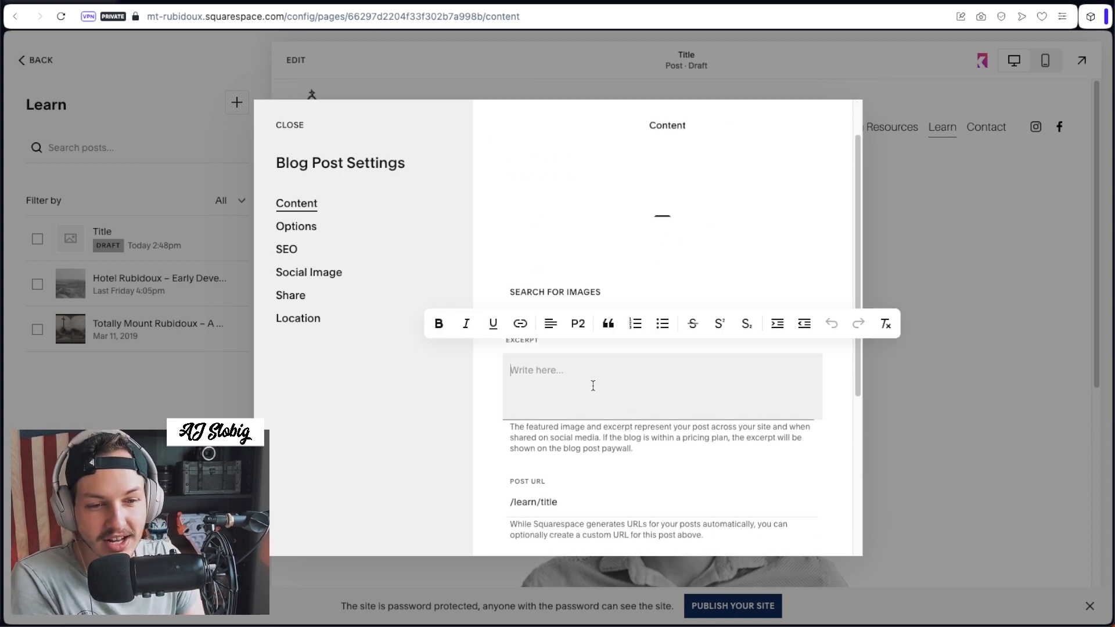
click(484, 388)
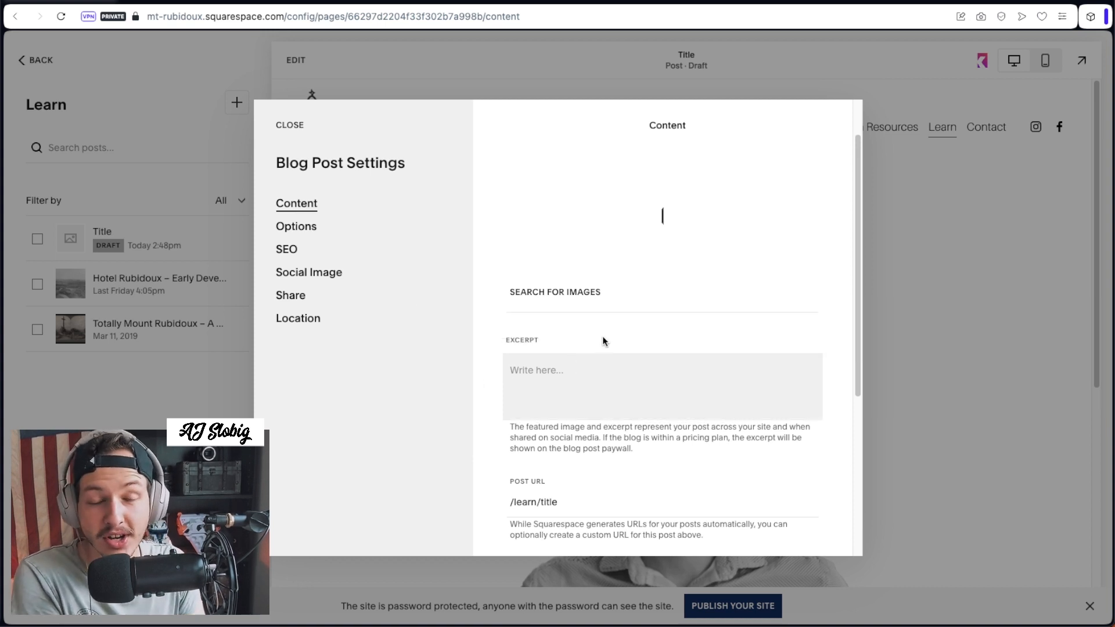
click(618, 358)
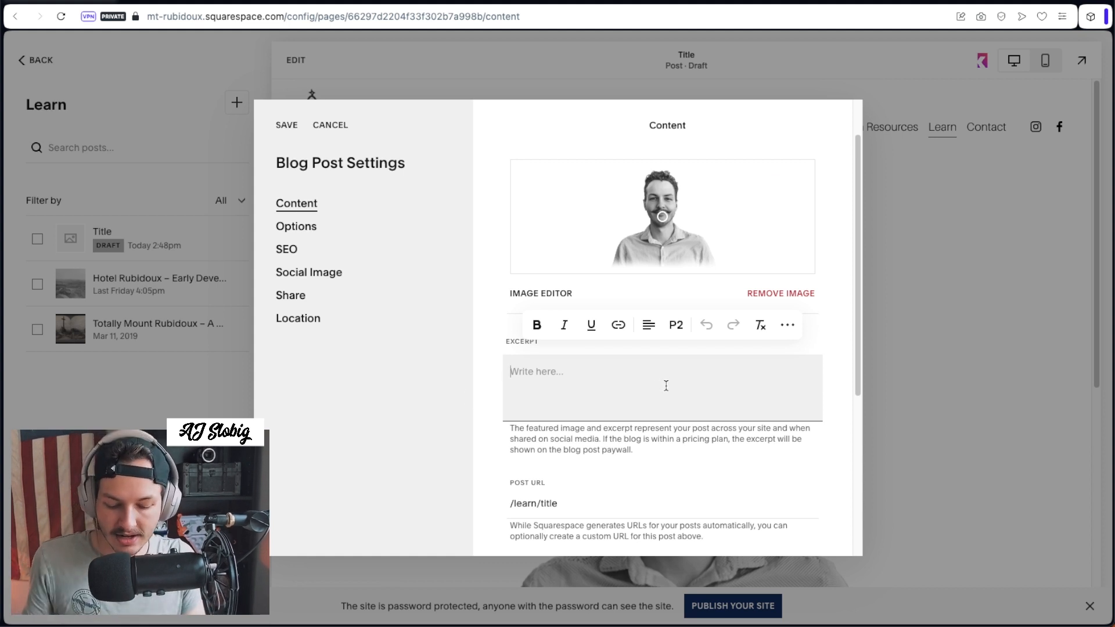
text(This is a blog post.)
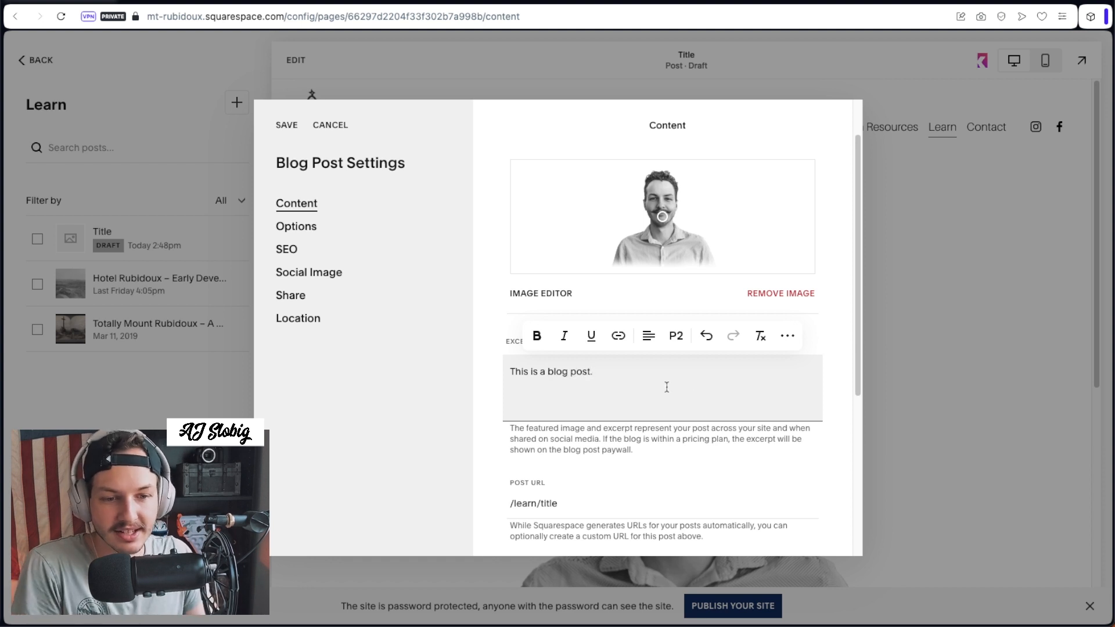
click(709, 466)
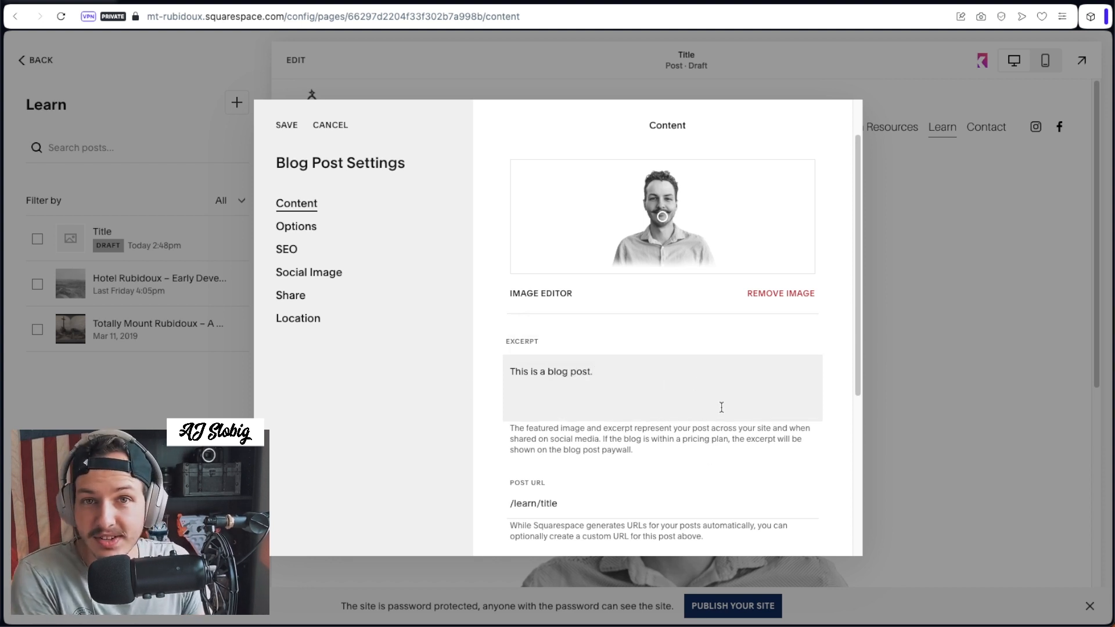
Step: Examine the post's URL, author choices and source URL, along with its Options and SEO settings
scroll(652, 342, down, 3)
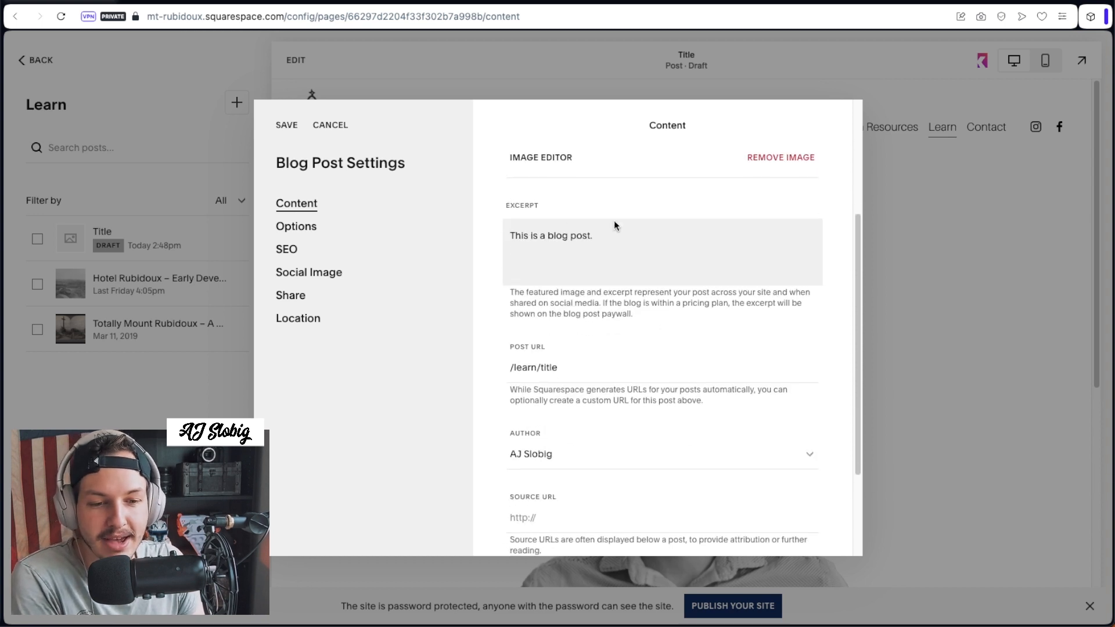
click(614, 365)
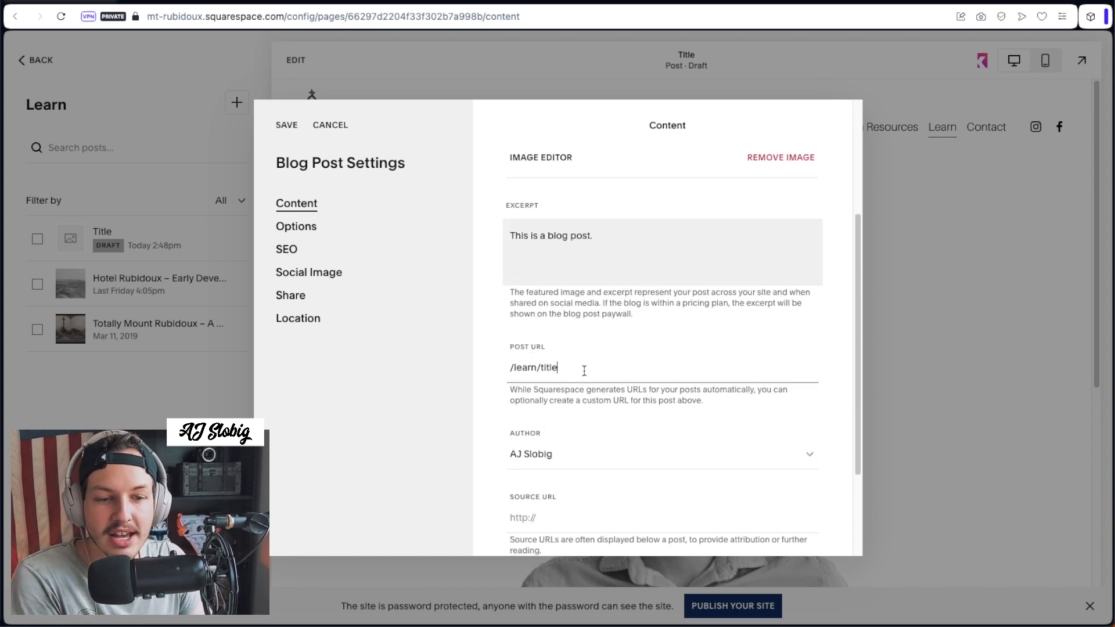
click(648, 452)
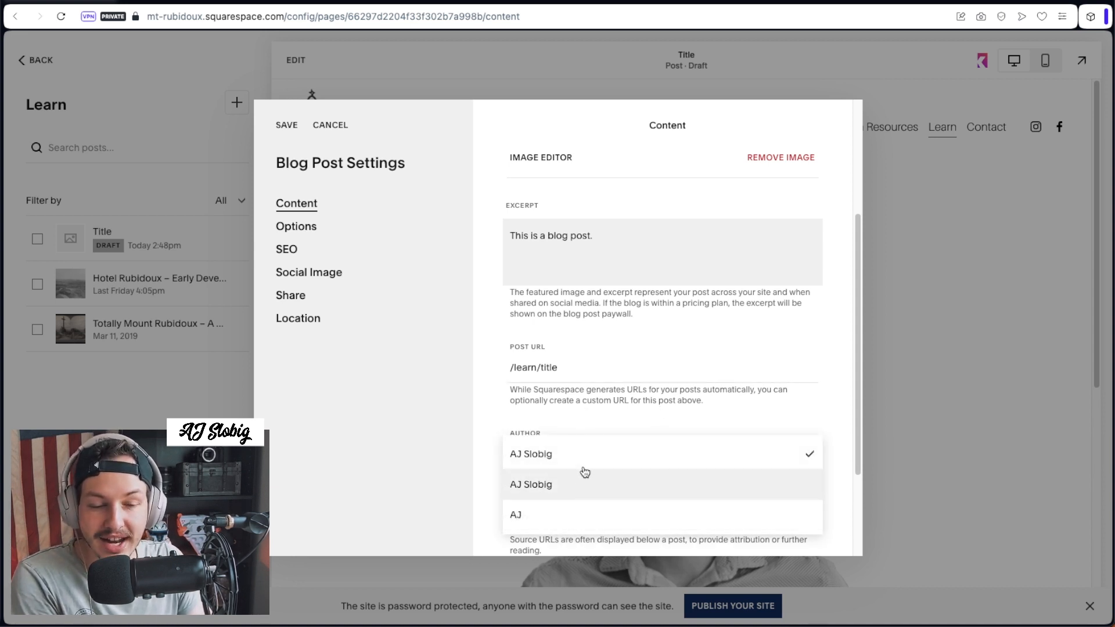
click(636, 400)
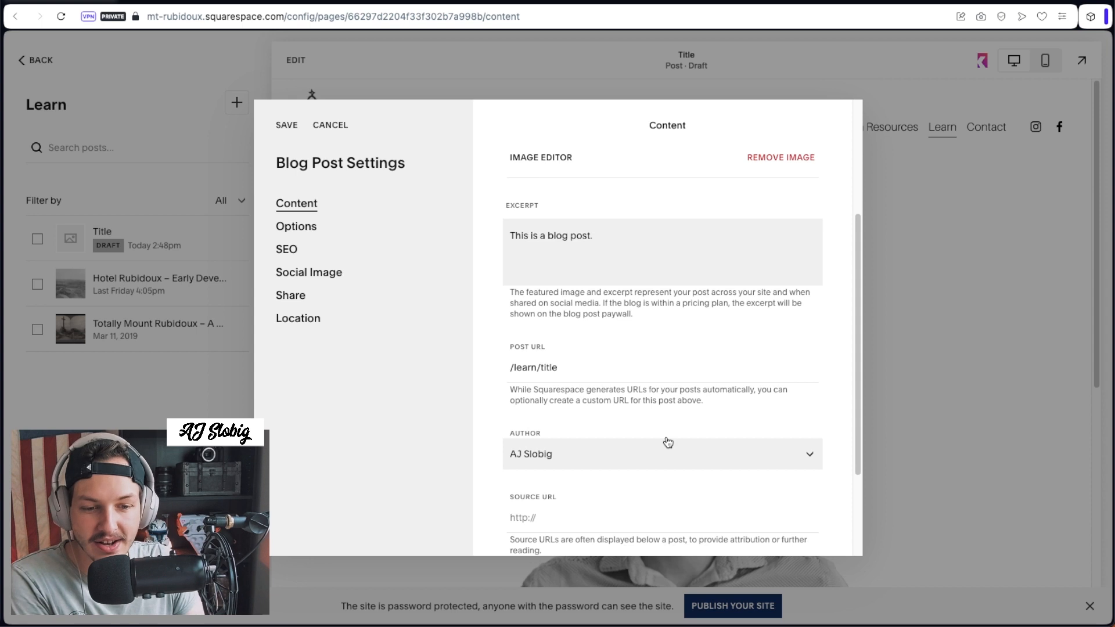
scroll(667, 441, down, 3)
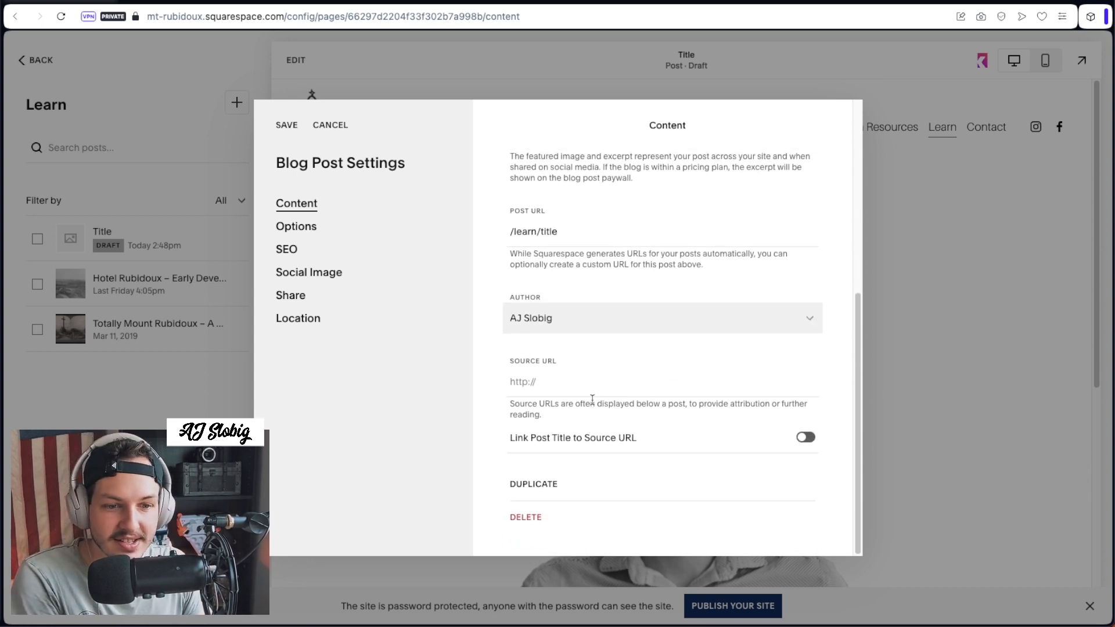
scroll(523, 384, up, 5)
click(316, 238)
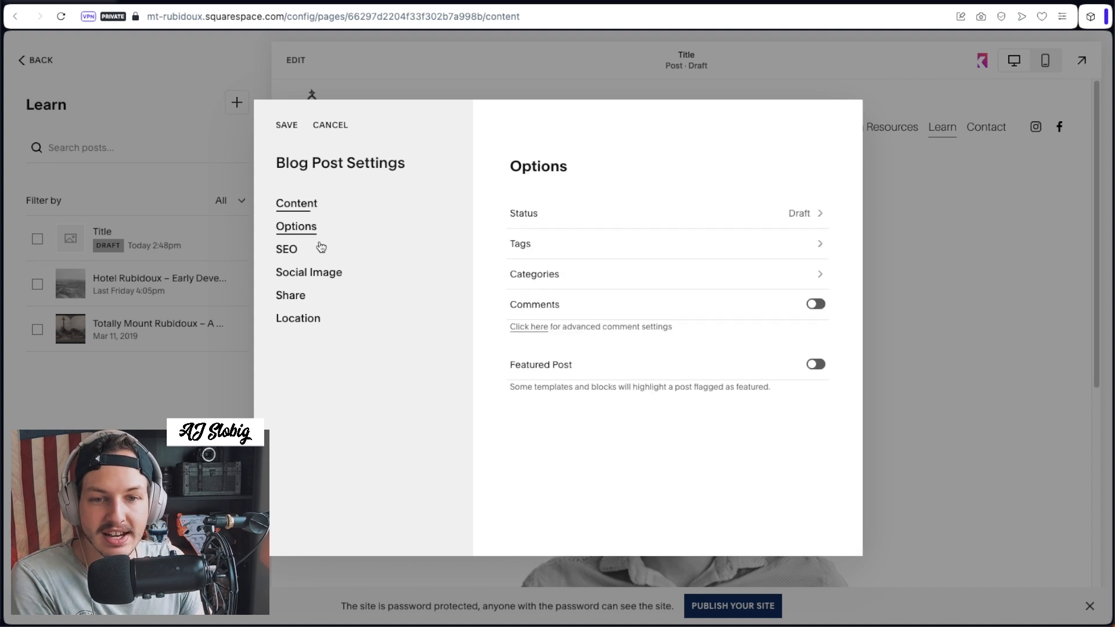
click(283, 250)
scroll(733, 348, down, 1)
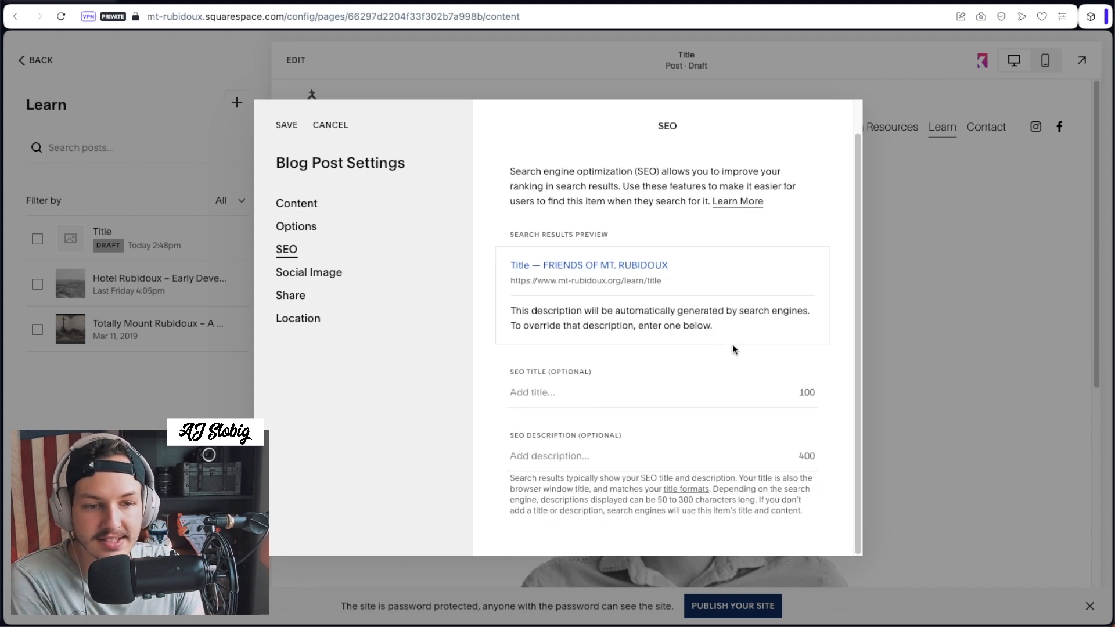
scroll(639, 403, up, 1)
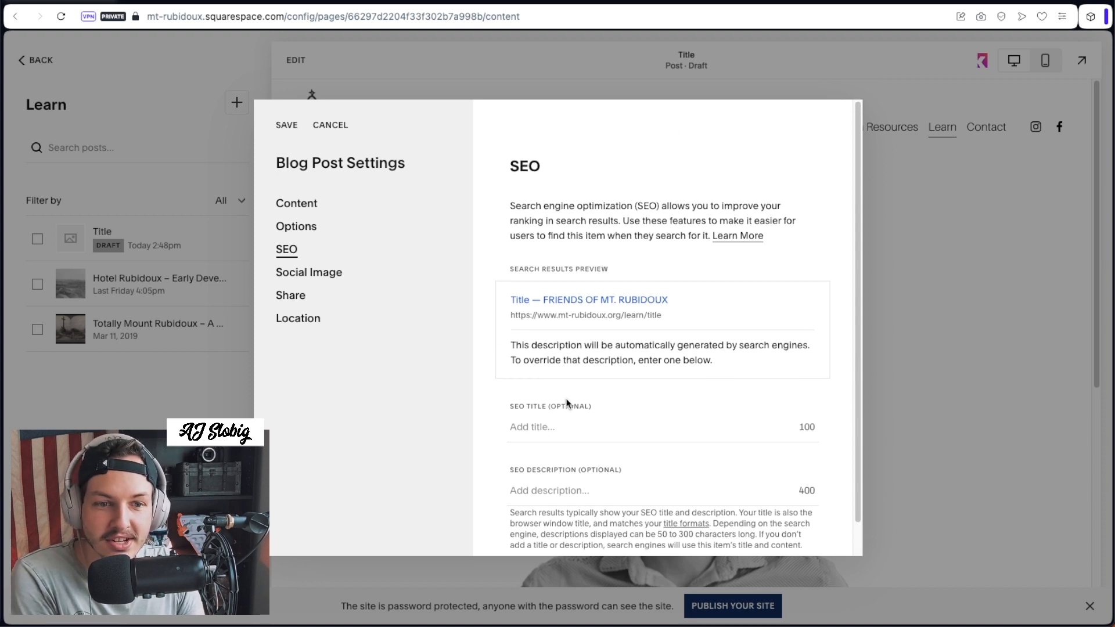
Step: Return to the post's content settings to check the featured image and excerpt, and save the blog post settings
click(296, 203)
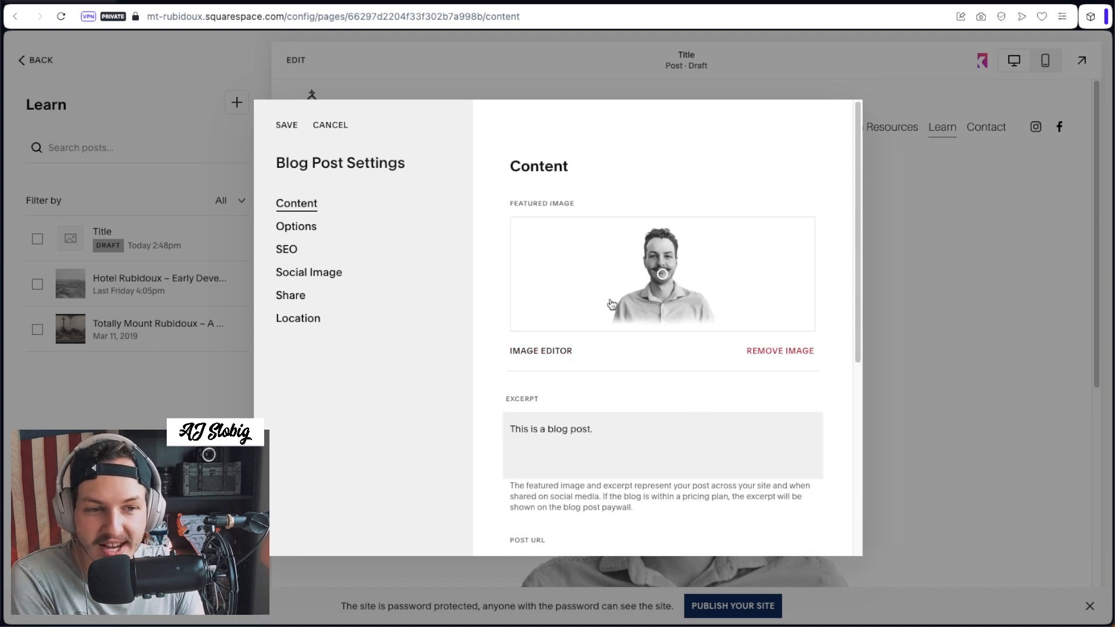
drag(480, 172, 640, 187)
click(643, 189)
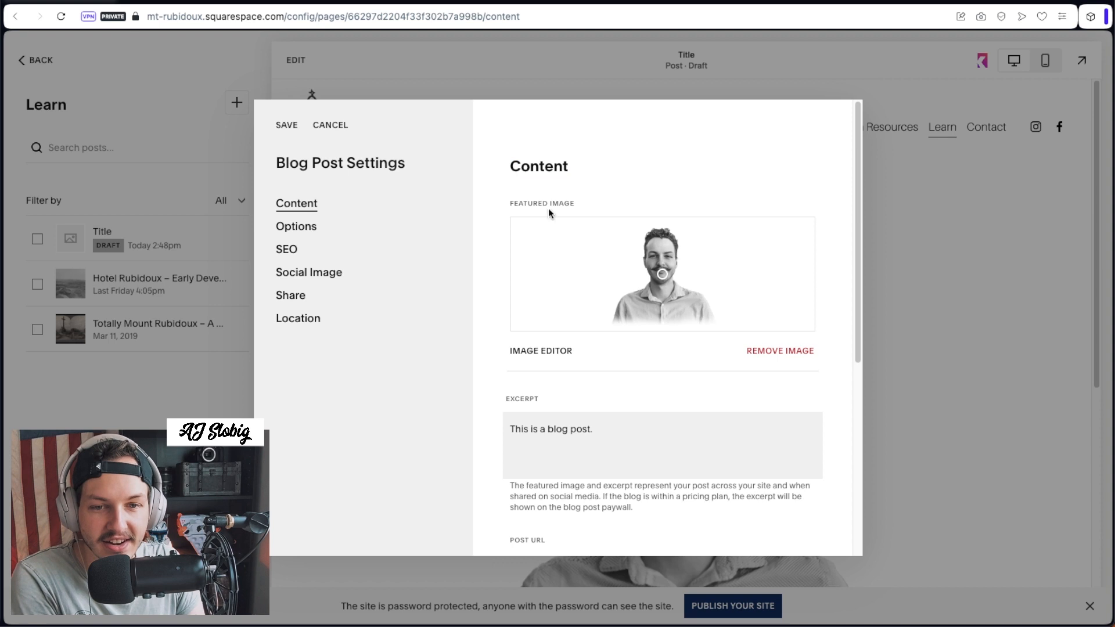
click(284, 129)
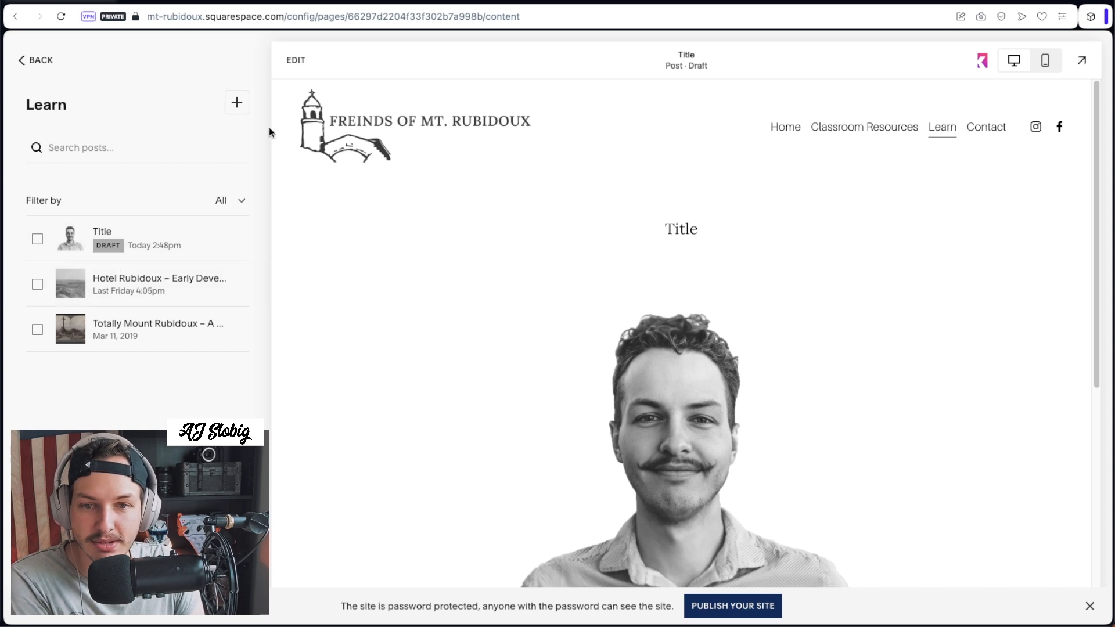
Step: Open the draft post "Title" for editing, publish it immediately, and dismiss the sharing dialog
click(296, 60)
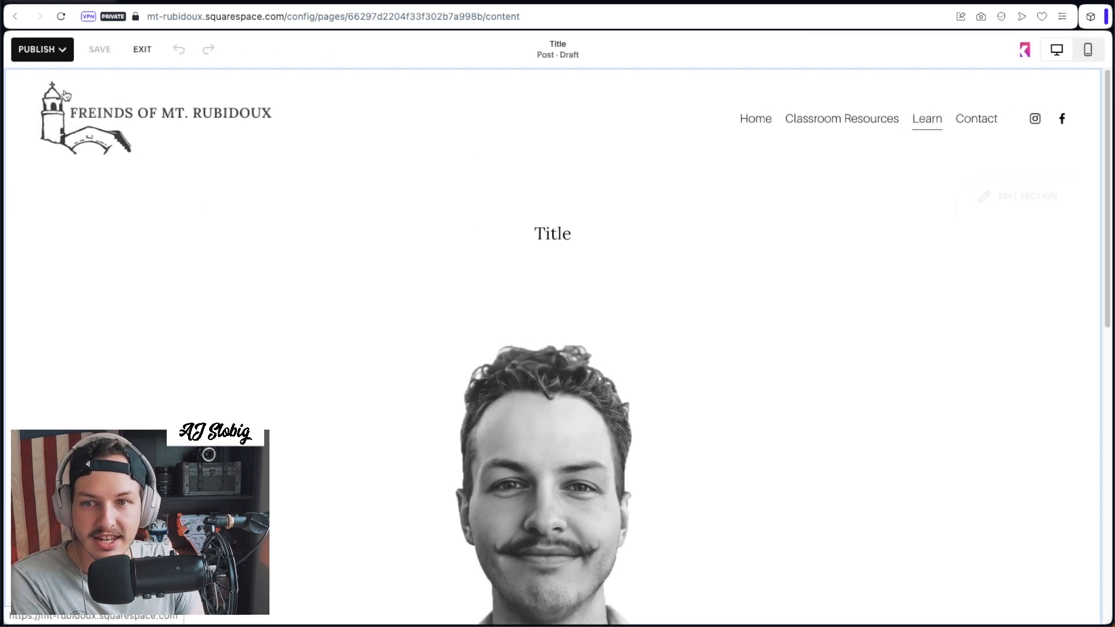
click(36, 49)
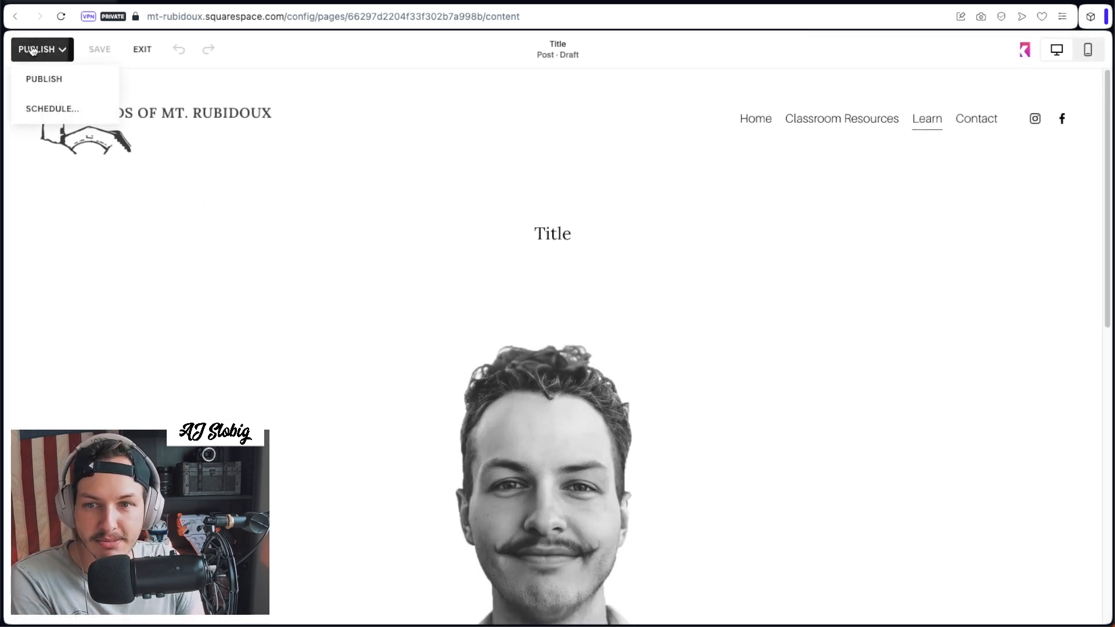
click(39, 82)
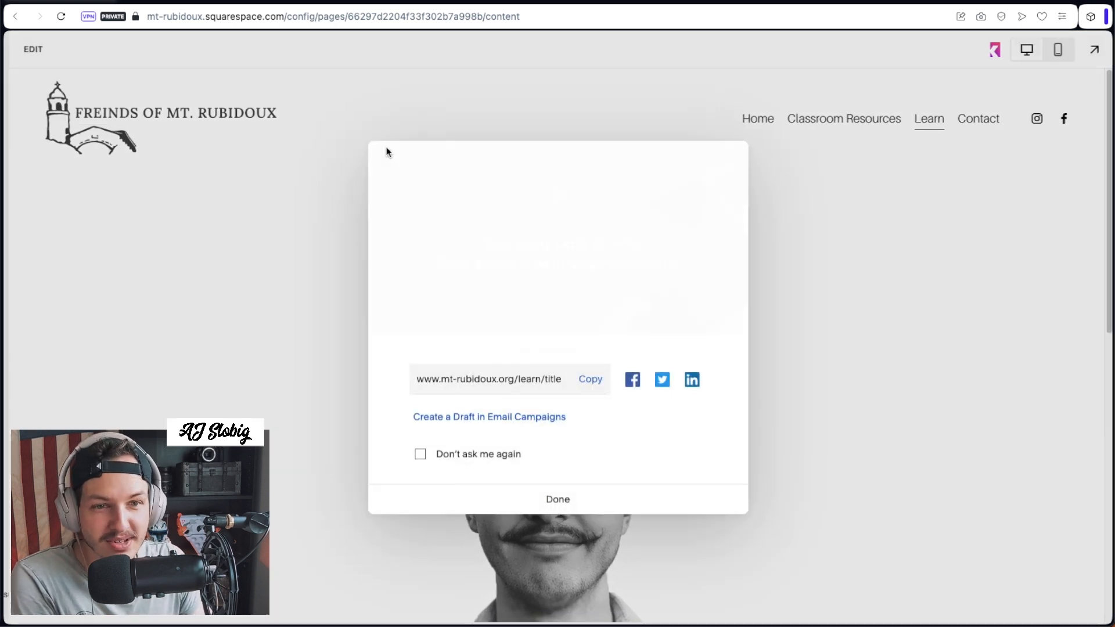
click(565, 502)
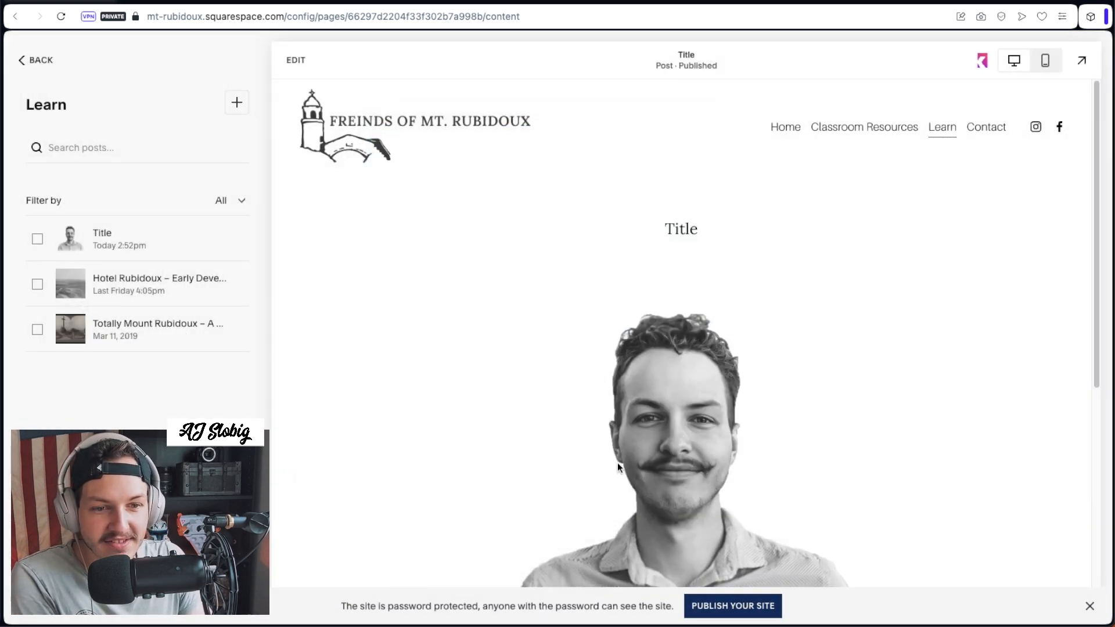
Step: Open the site's Home page and check how the new post is displayed in the "Read our Blog" section
click(788, 126)
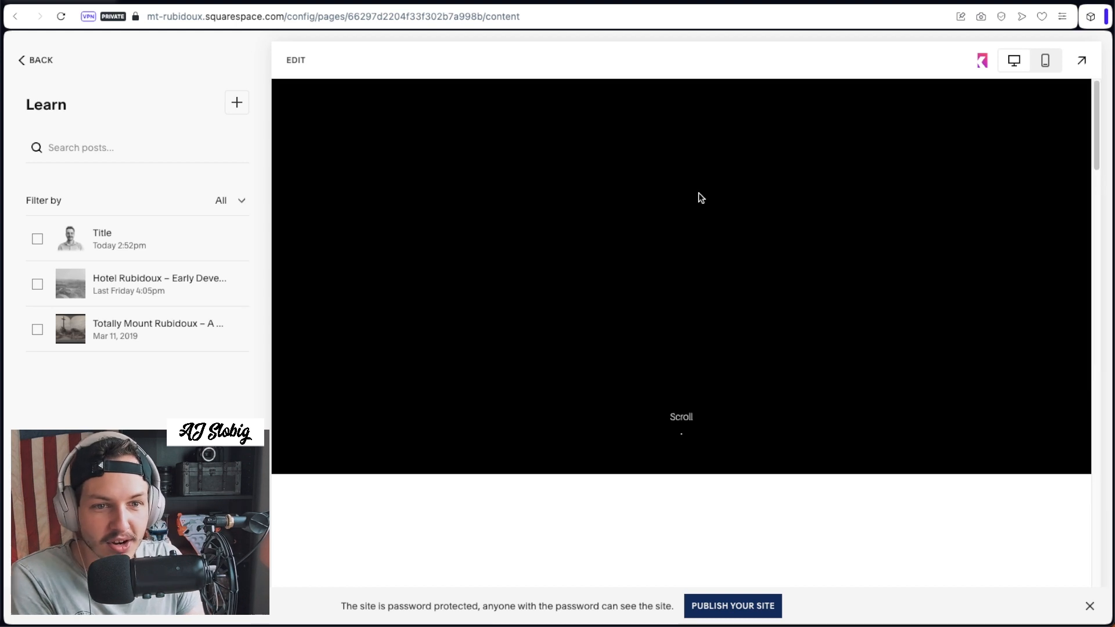
scroll(706, 389, down, 10)
scroll(689, 218, down, 15)
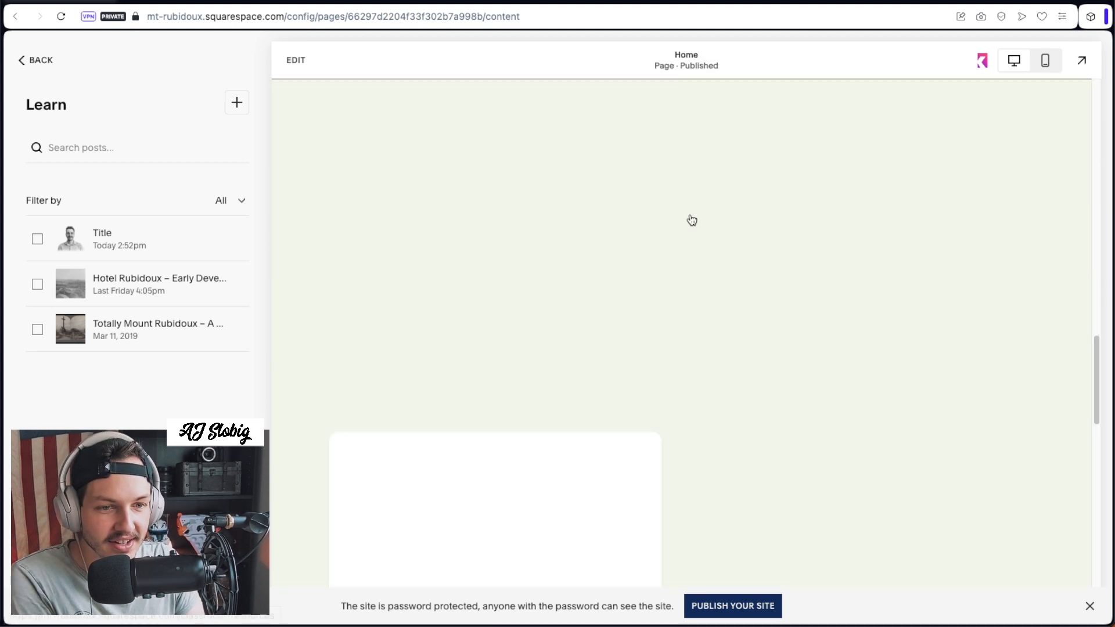
scroll(686, 259, down, 2)
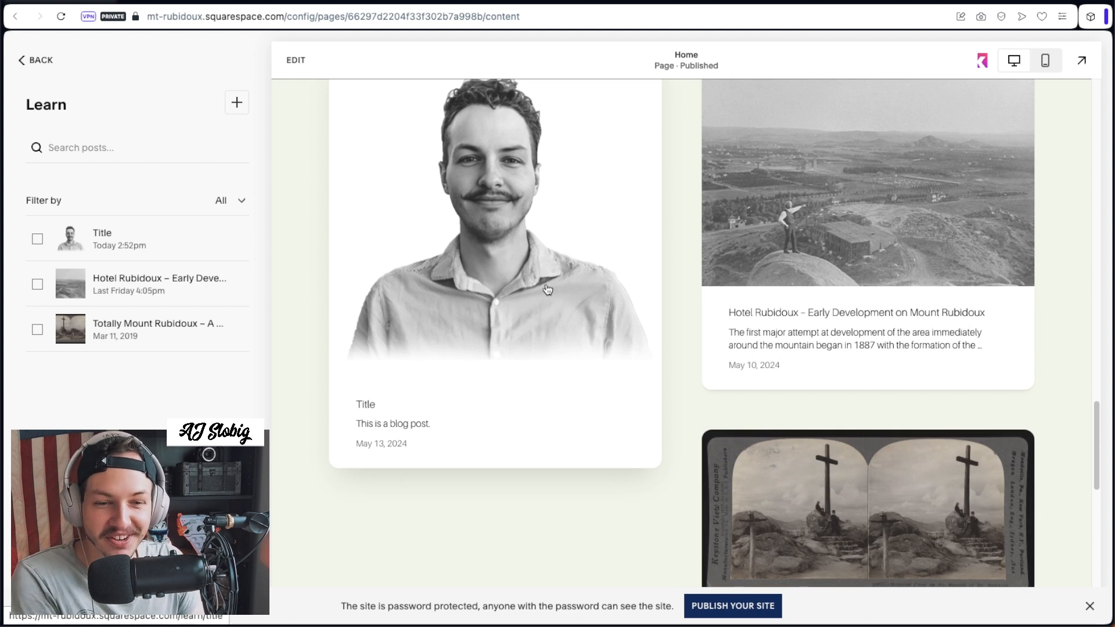
scroll(548, 289, up, 5)
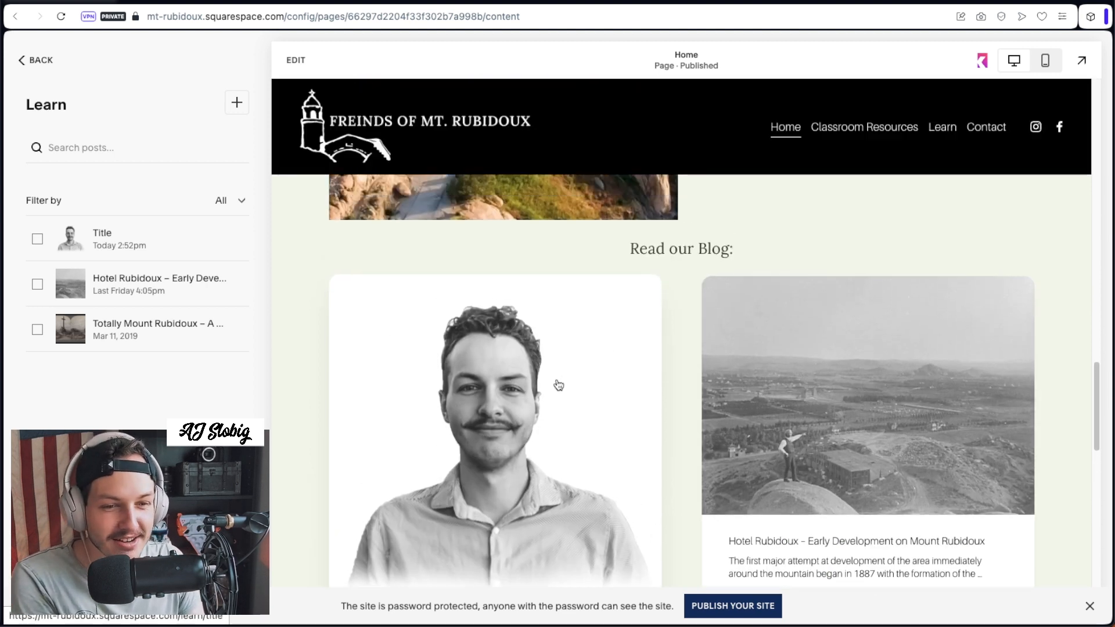
scroll(558, 385, up, 15)
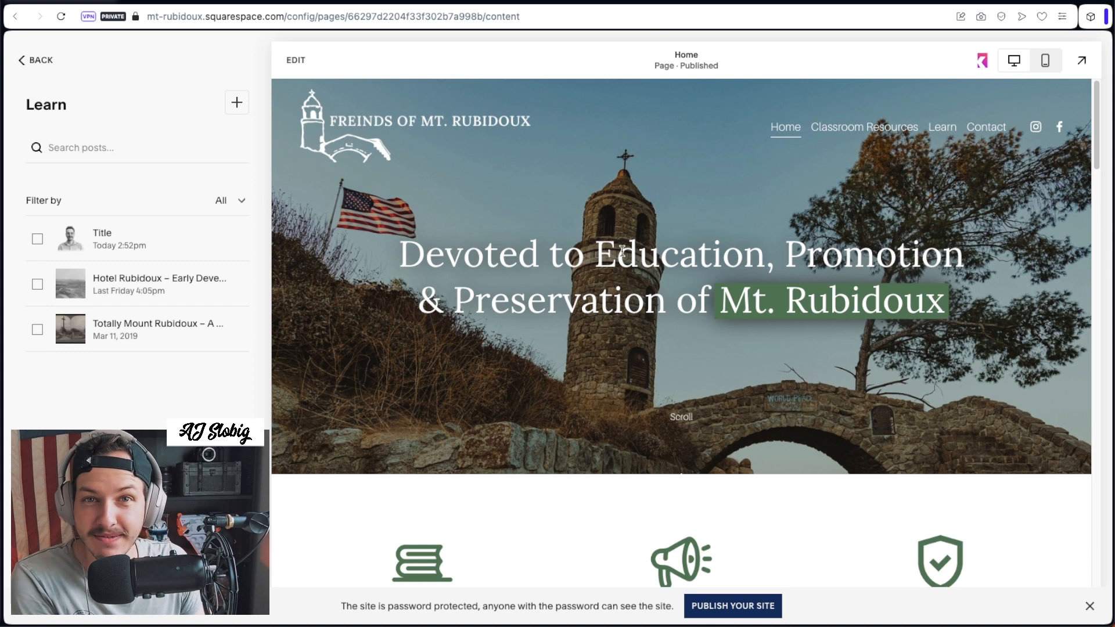